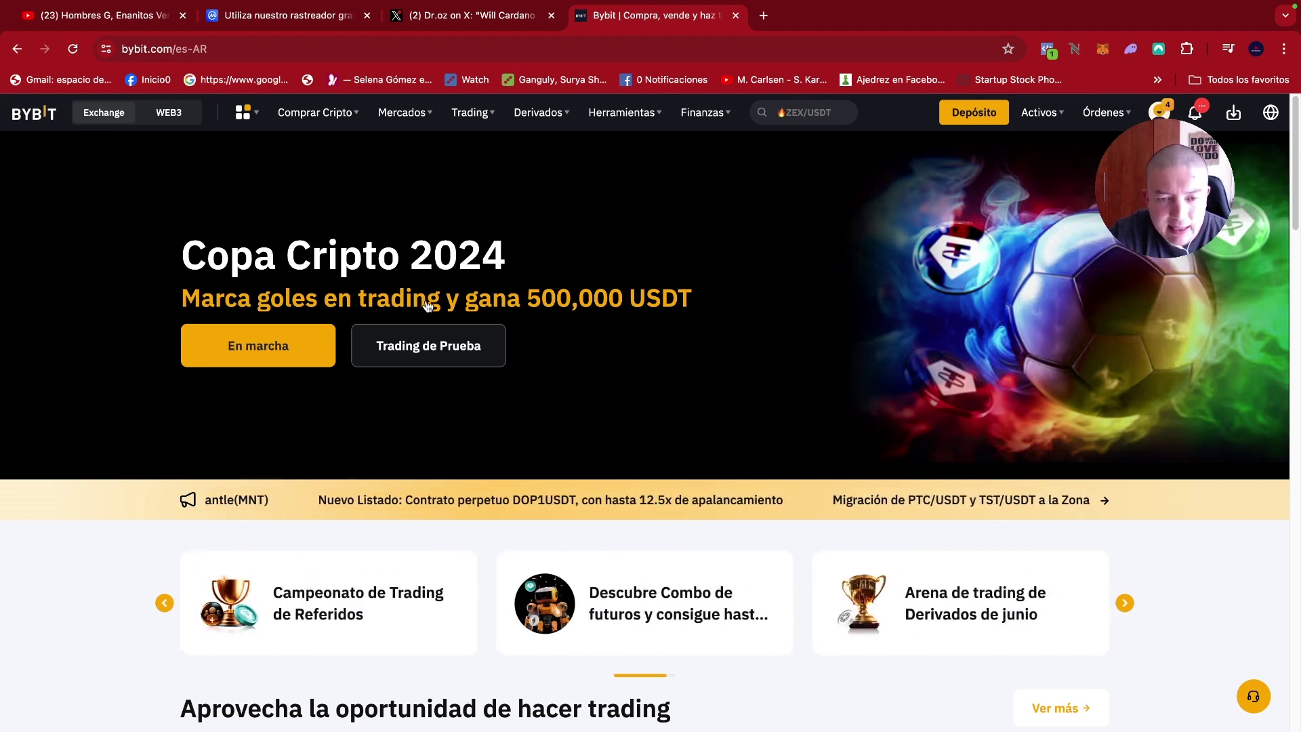
# Open the zero-commission P2P trading page for buying crypto.
pyautogui.scroll(-3, 937, 251)
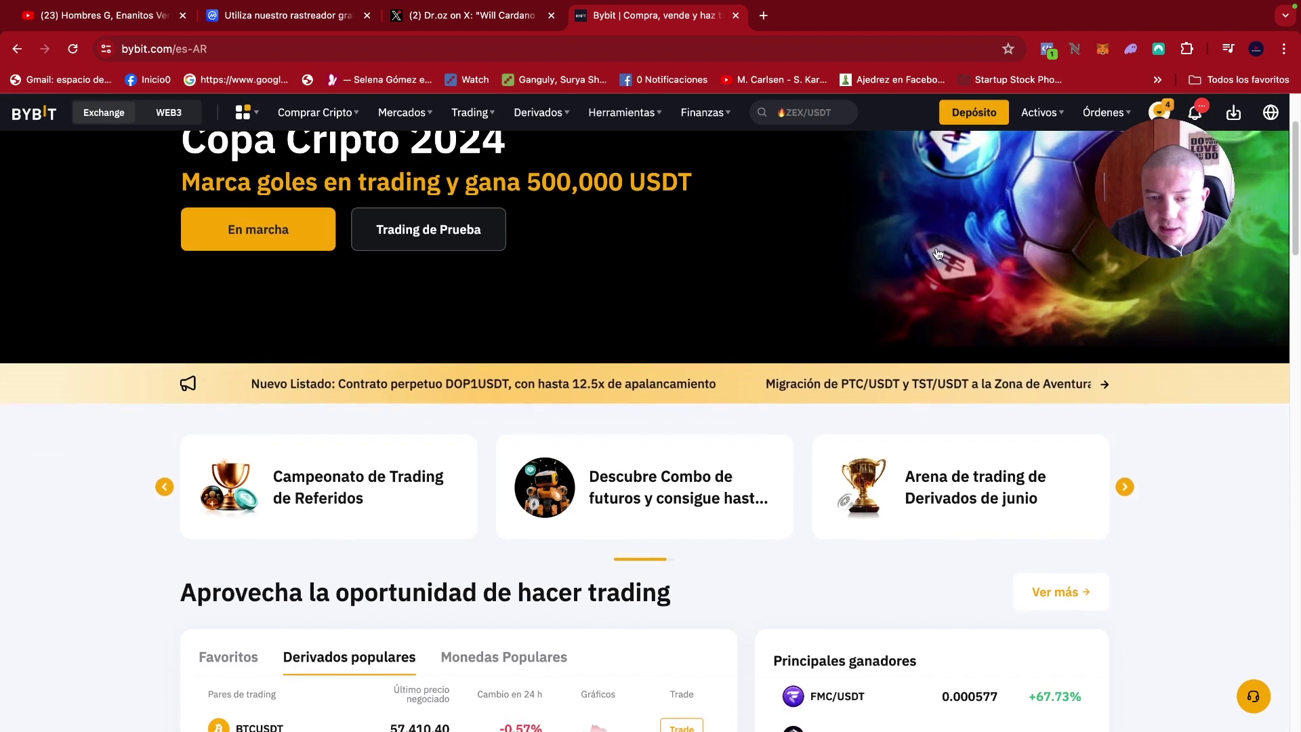
pyautogui.scroll(3, 937, 250)
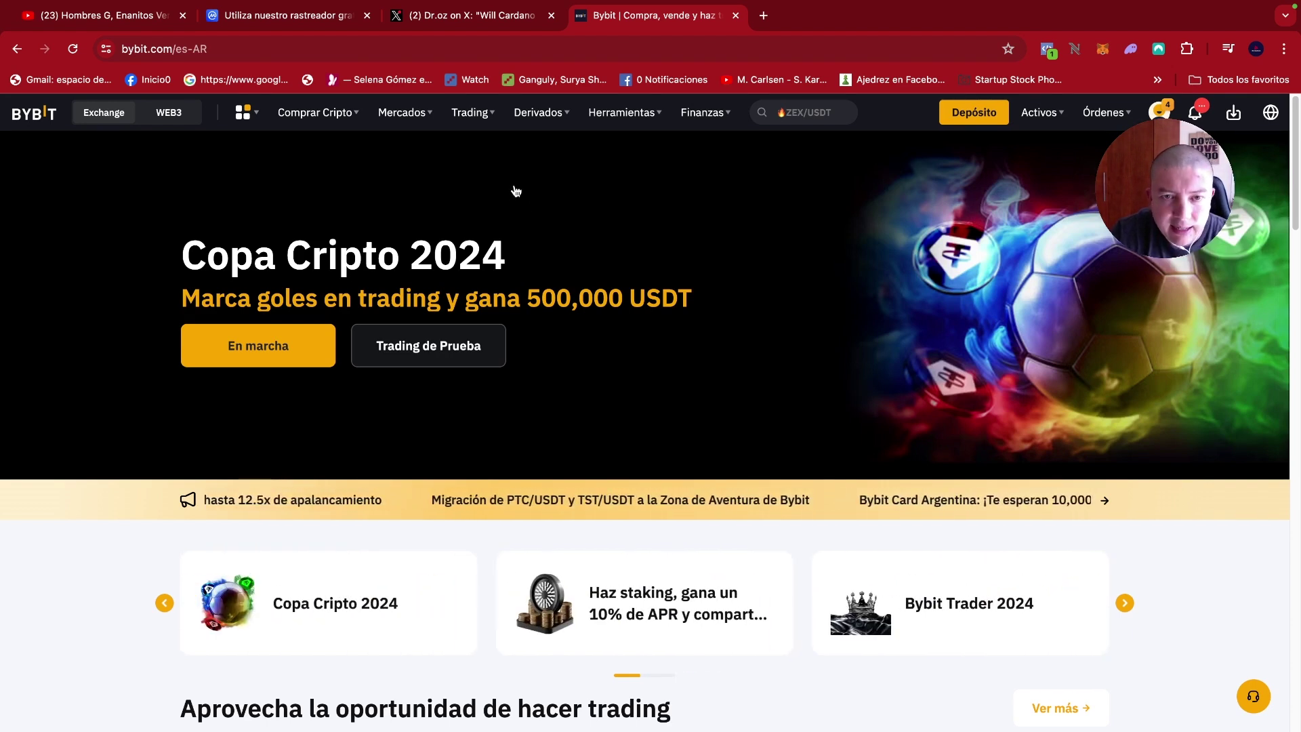
pyautogui.moveTo(325, 112)
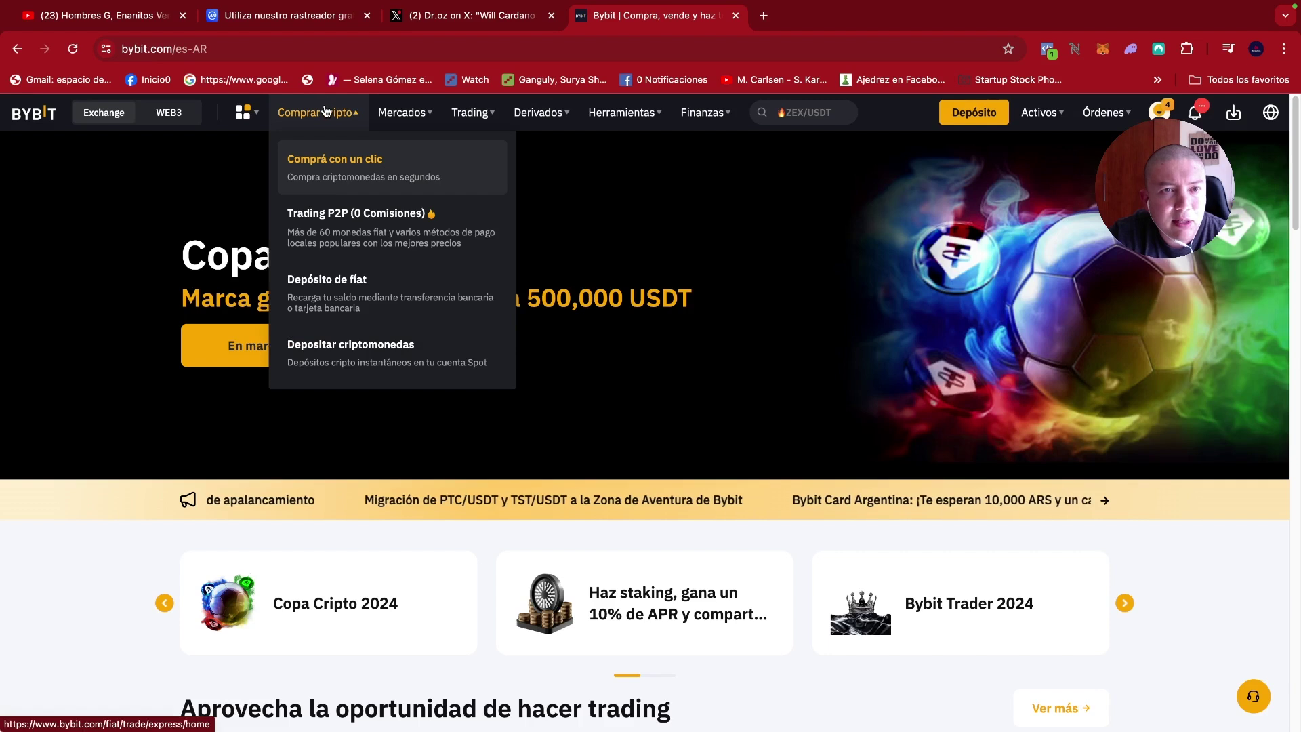
pyautogui.click(396, 224)
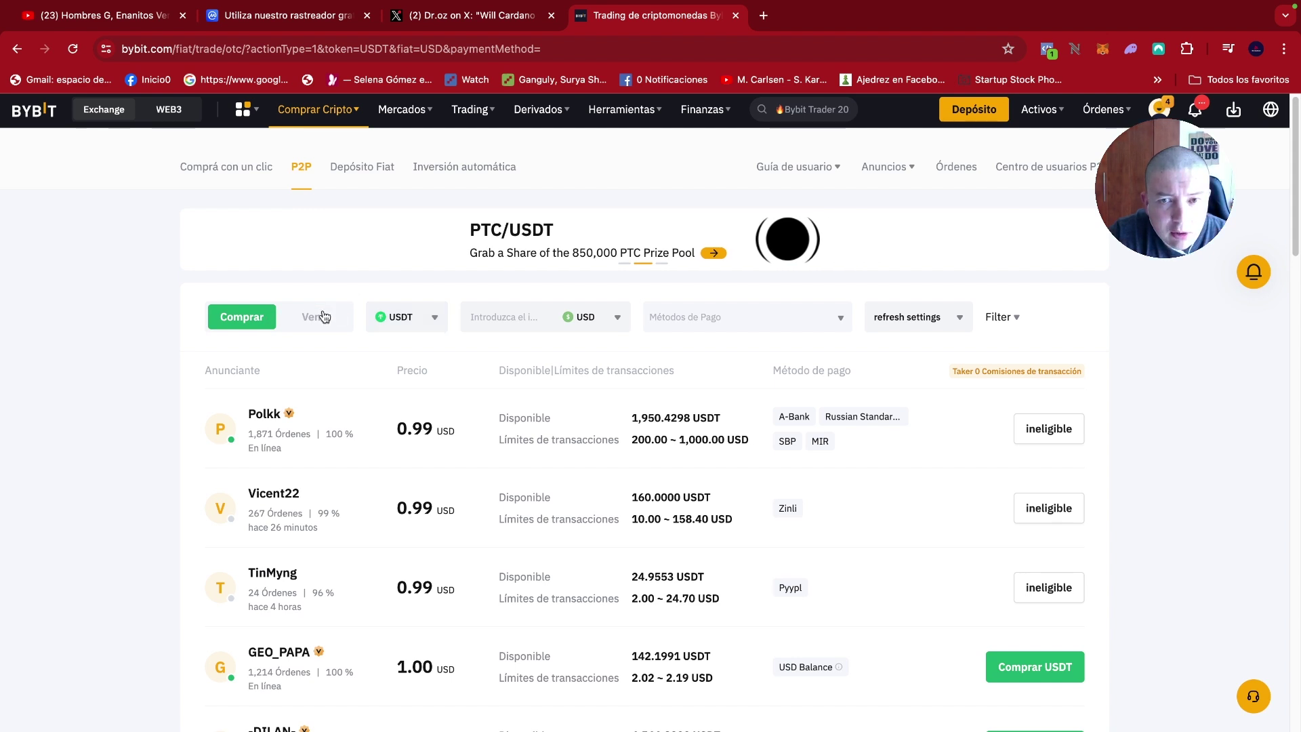
# Filter the USDT purchase offers in USD by the payment method Banco Pichincha.
pyautogui.click(709, 316)
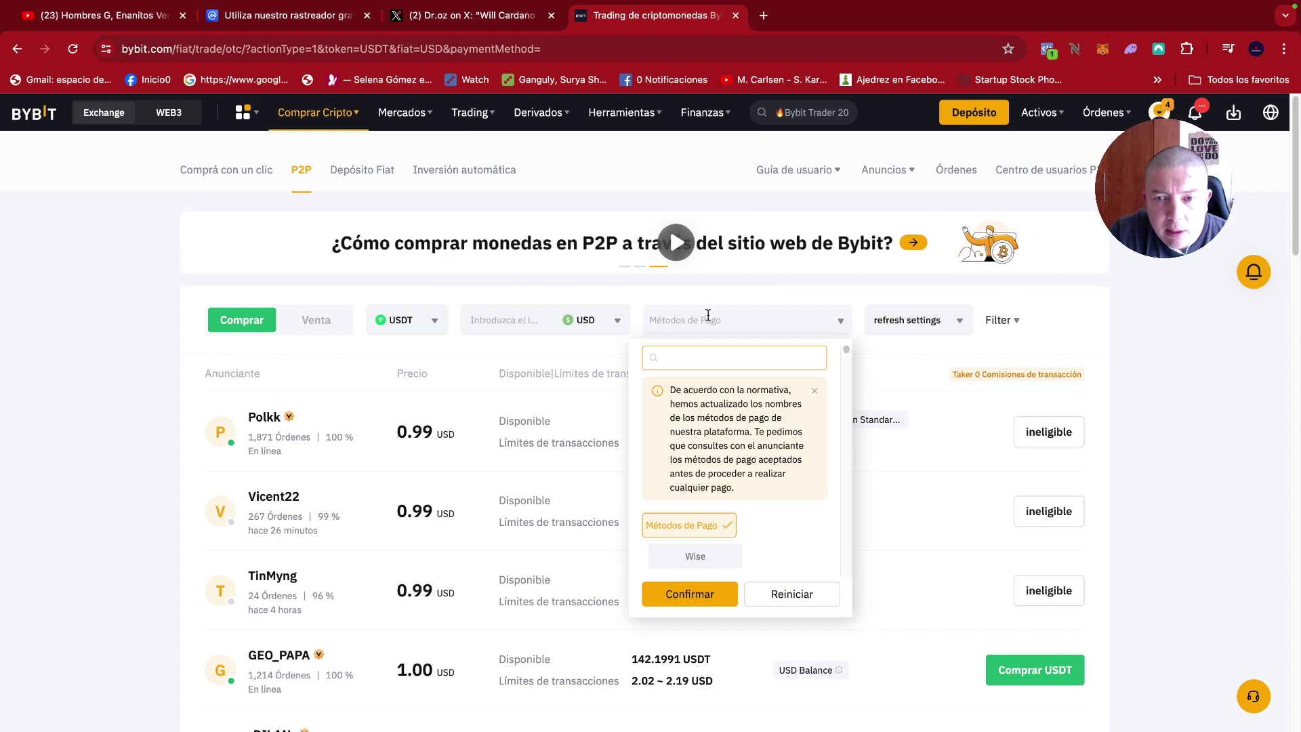
pyautogui.write('pi')
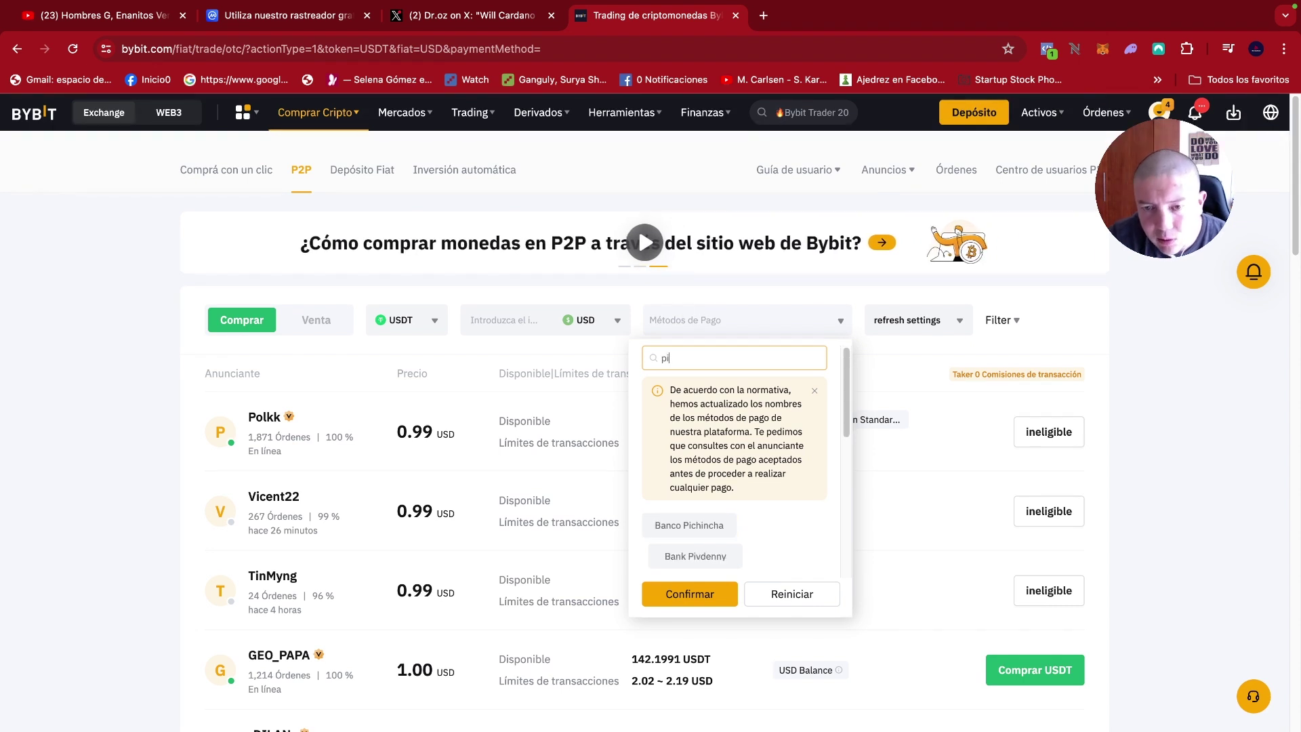
pyautogui.click(713, 530)
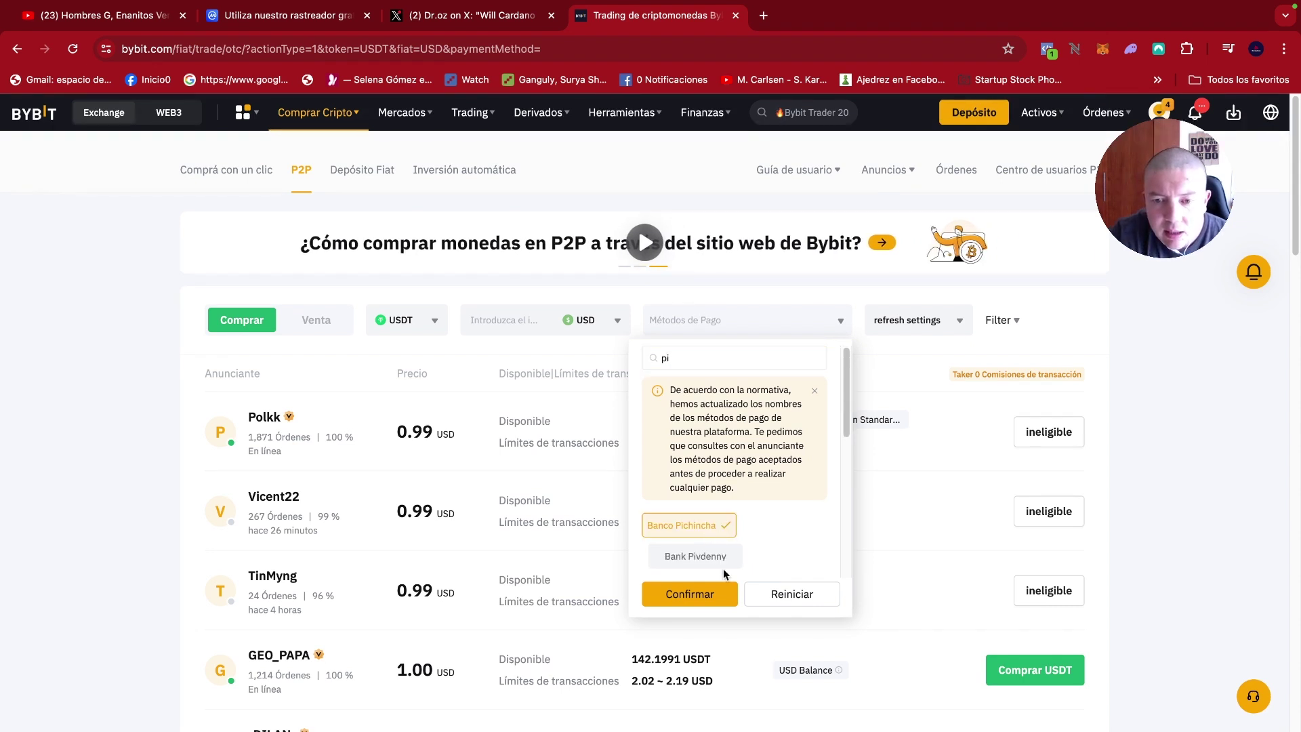
pyautogui.click(708, 587)
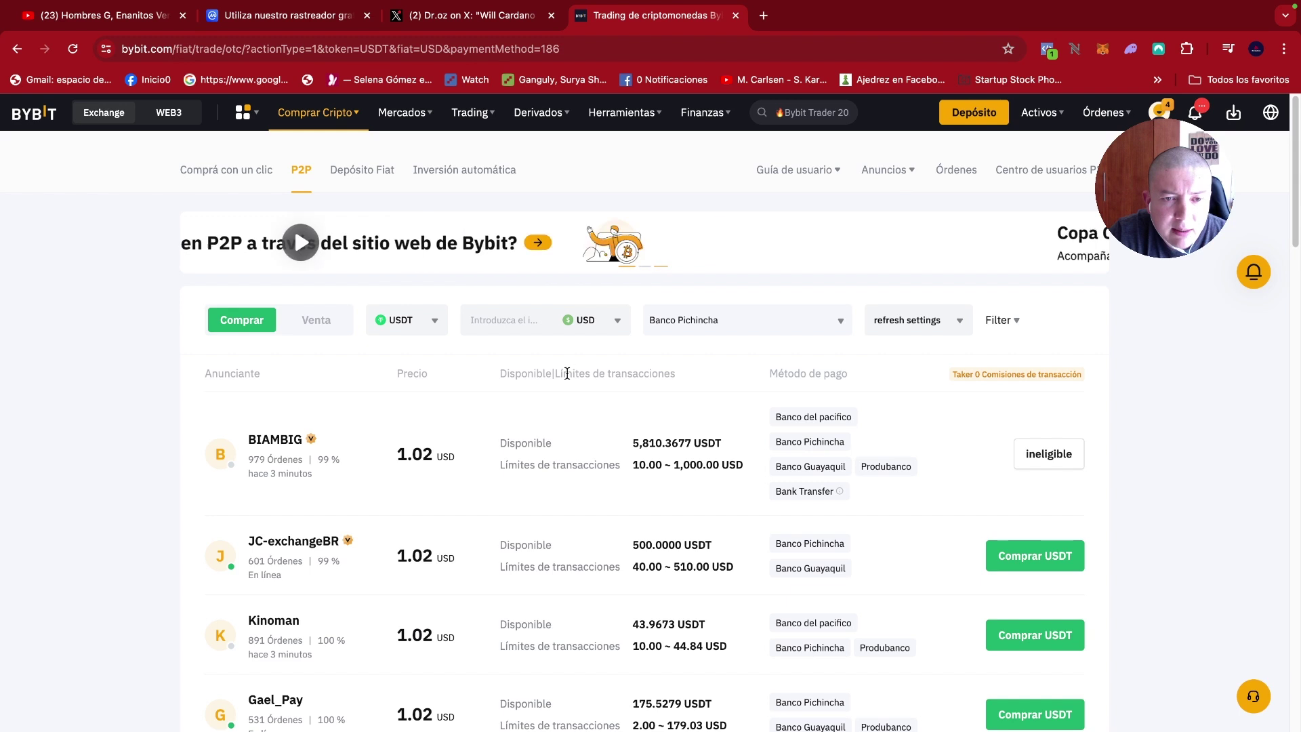
# Compare the offers' transaction limits and seller status, and open the online seller's USDT offer with limits of 2.00 ~ 179.03 USD.
pyautogui.scroll(-1, 669, 407)
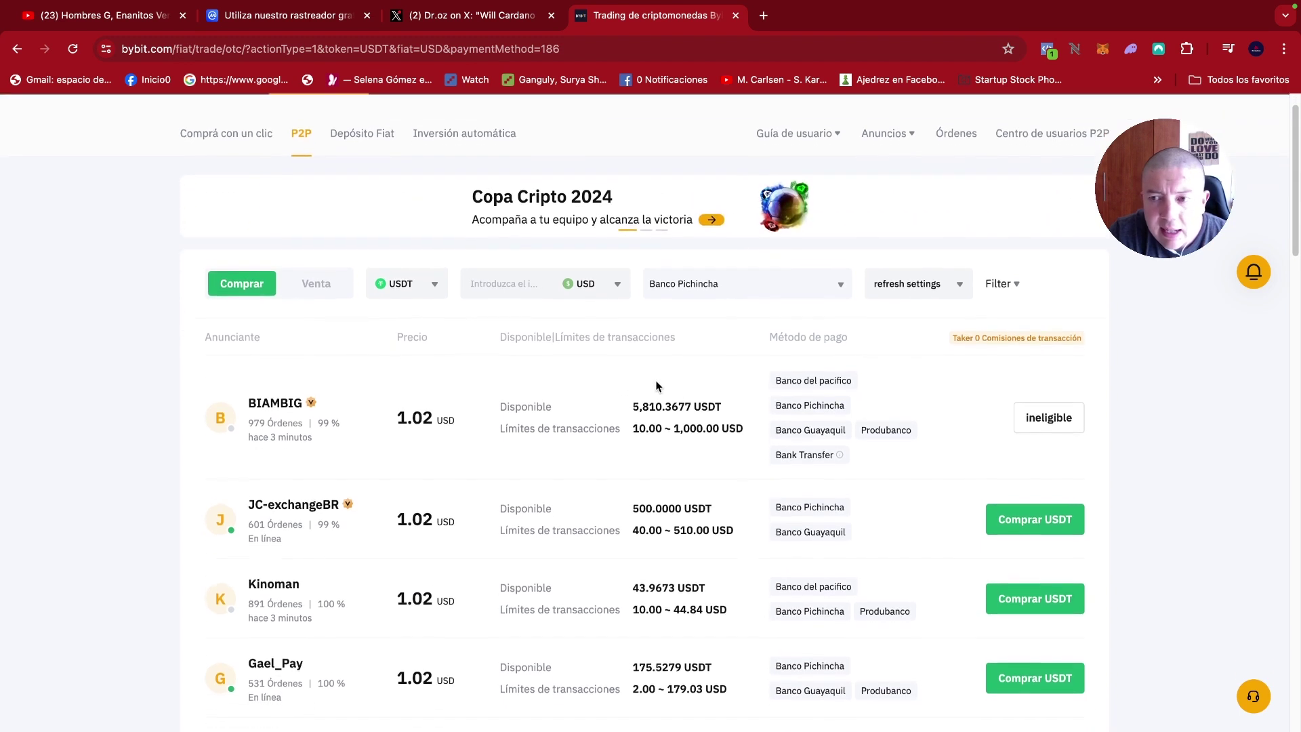
pyautogui.scroll(-1, 668, 386)
pyautogui.moveTo(640, 426); pyautogui.dragTo(698, 422)
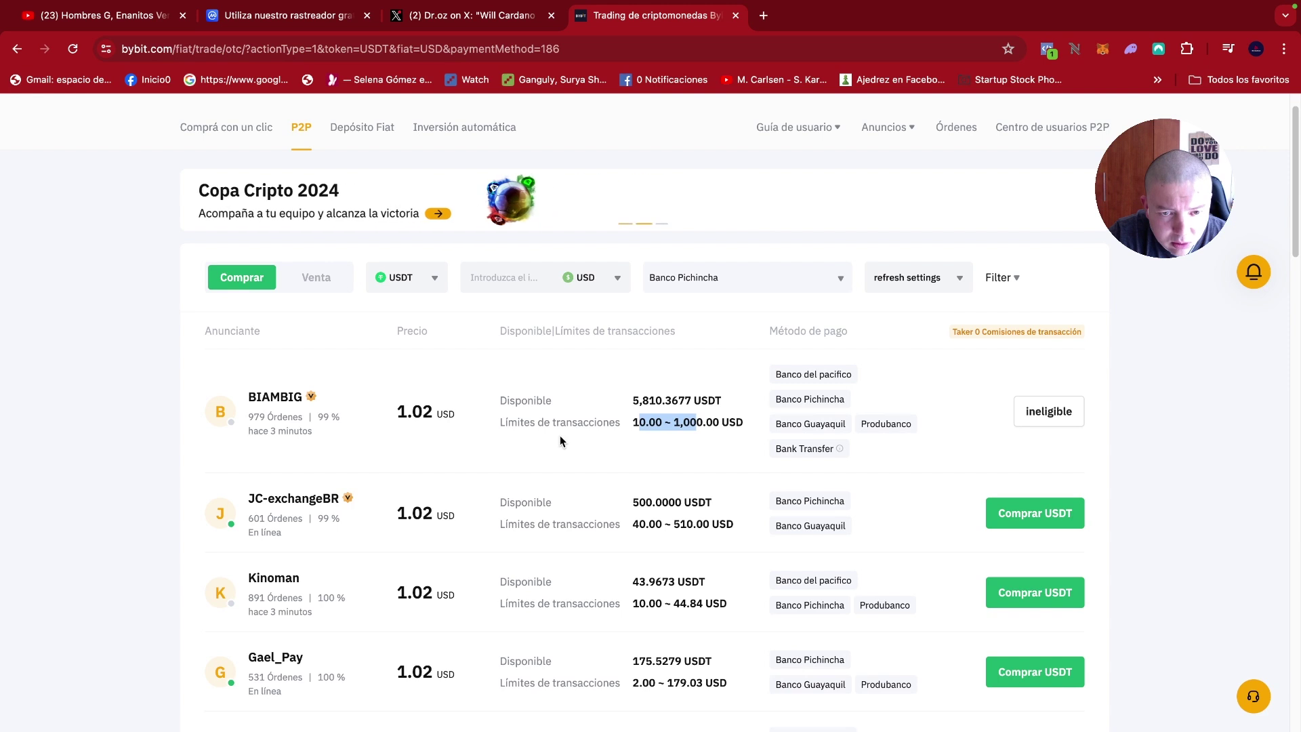
pyautogui.scroll(-1, 345, 425)
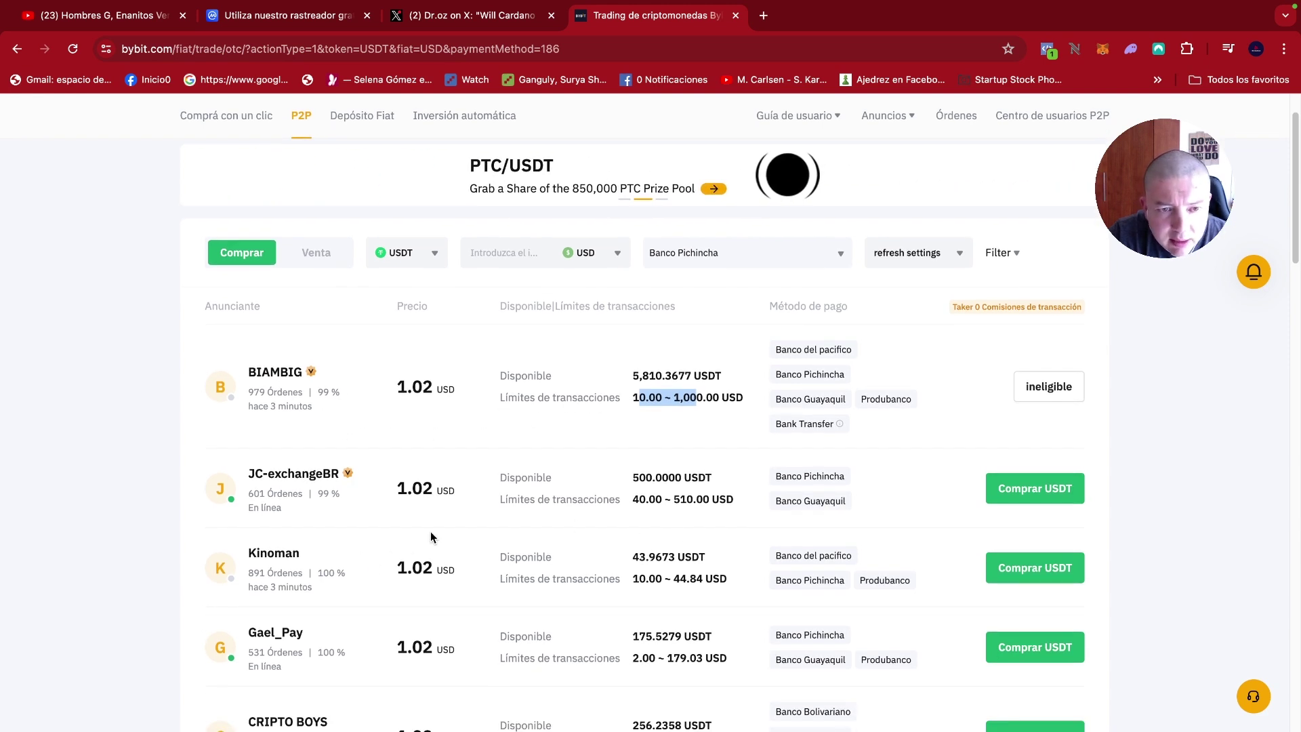
pyautogui.moveTo(634, 578); pyautogui.dragTo(669, 578)
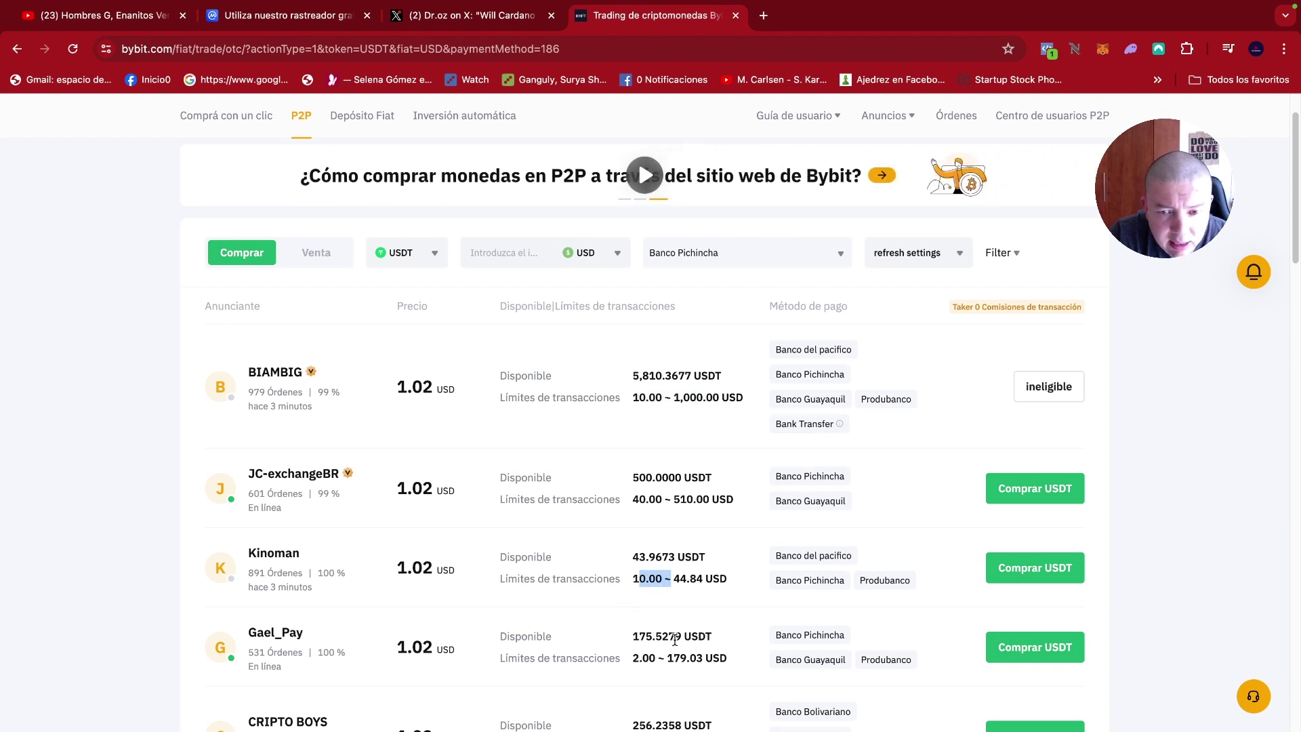
pyautogui.tripleClick(265, 666)
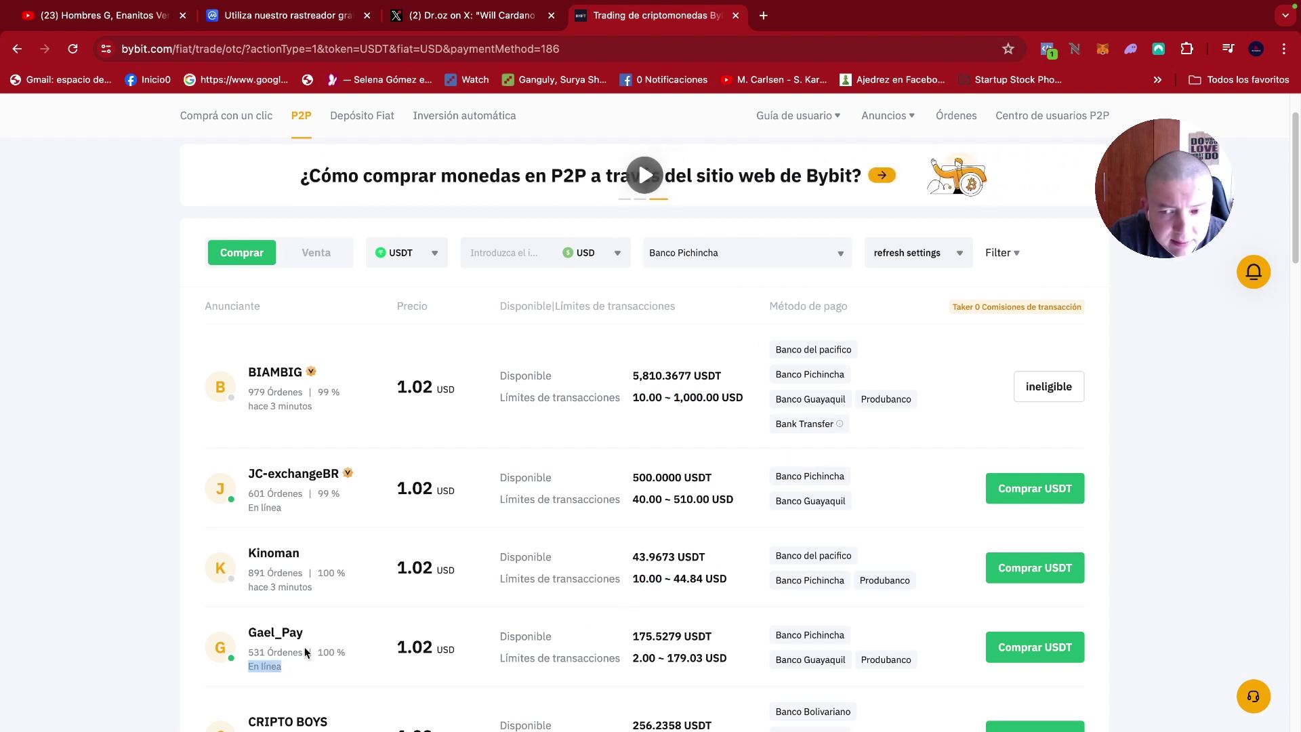
pyautogui.click(1057, 649)
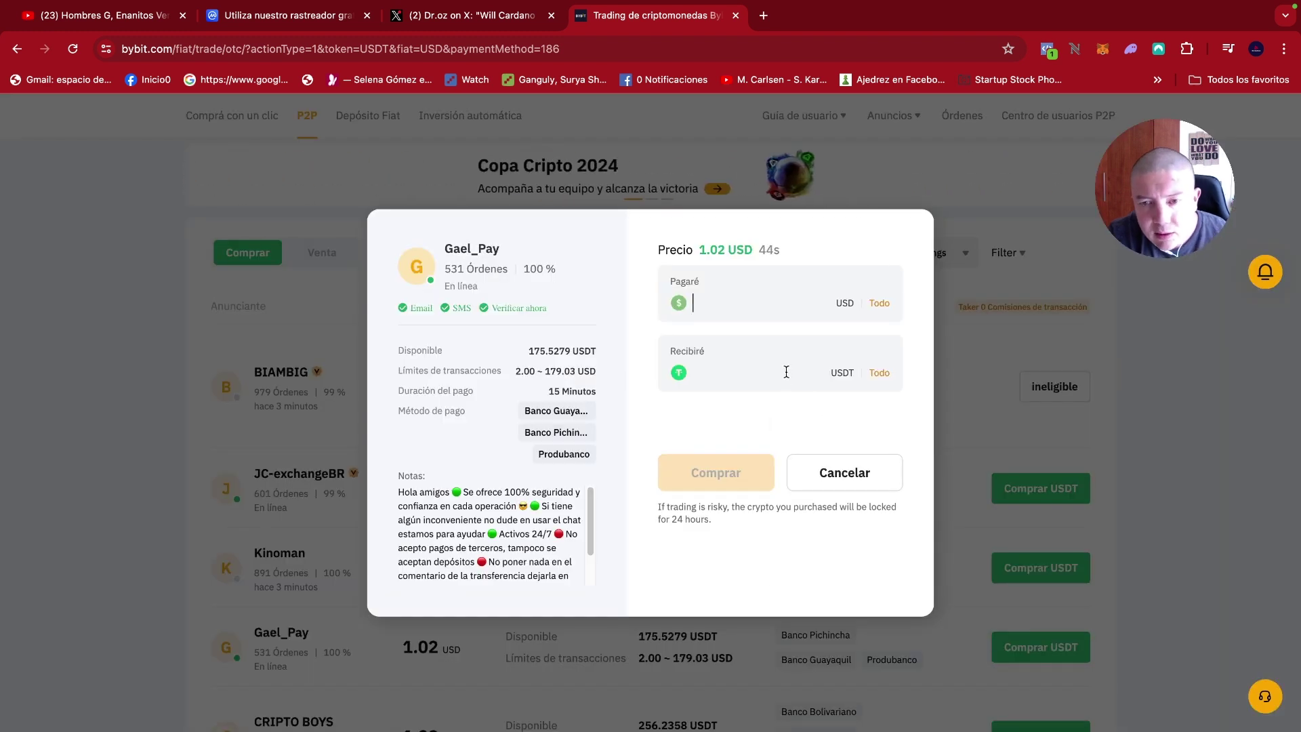
# Set the amount to pay to 11 USD, read the seller's notes and place the USDT purchase order.
pyautogui.write('10')
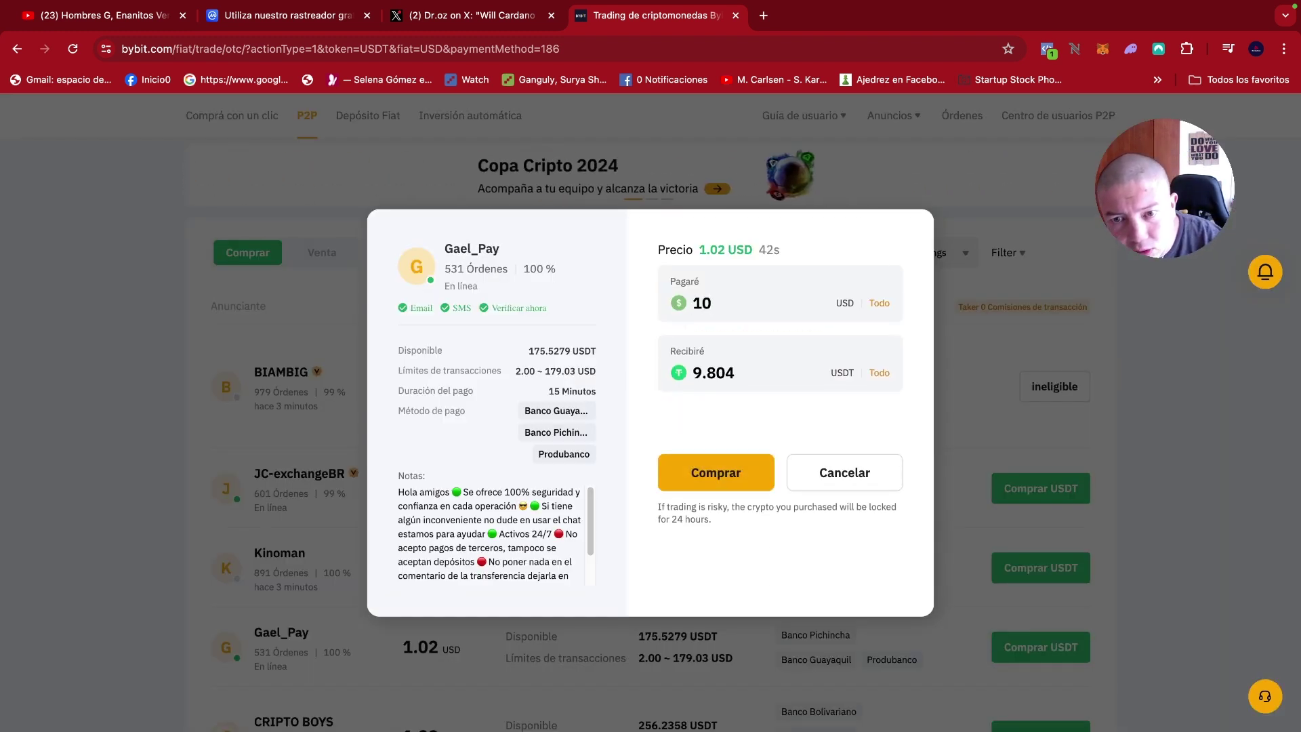
pyautogui.press('BackSpace')
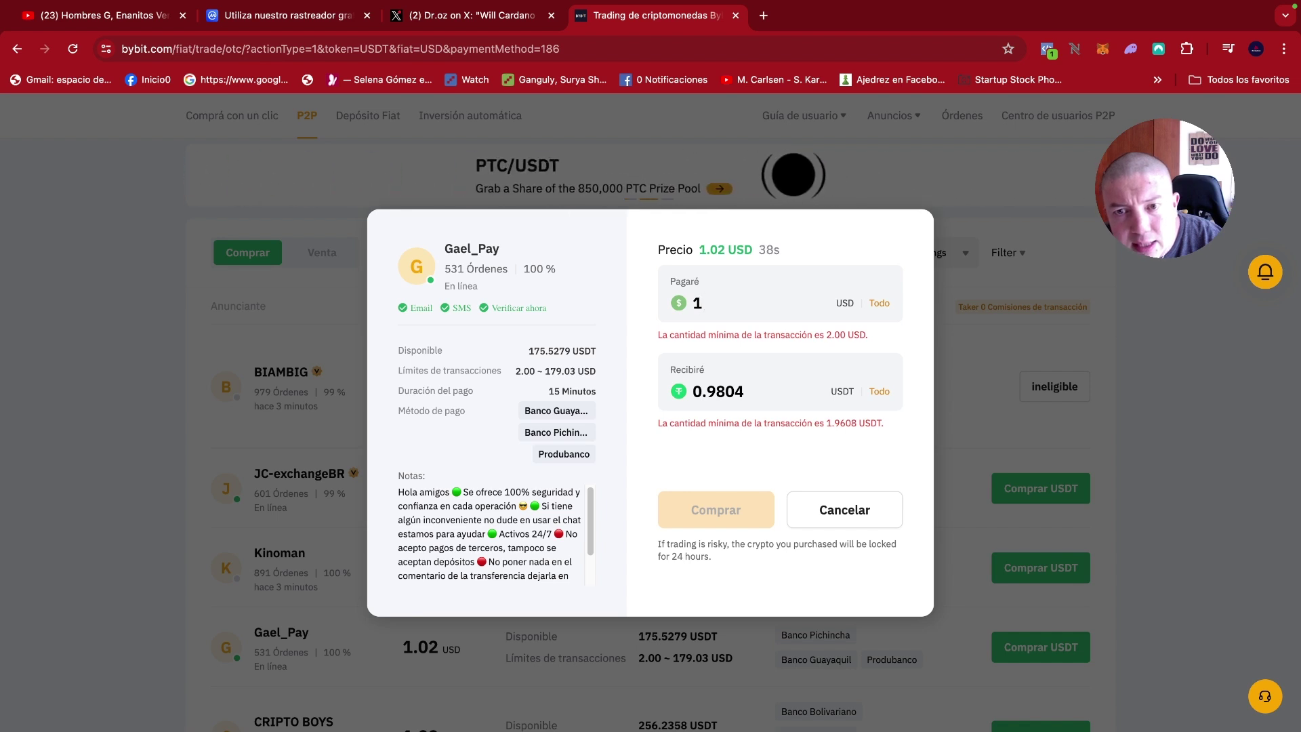
pyautogui.write('1')
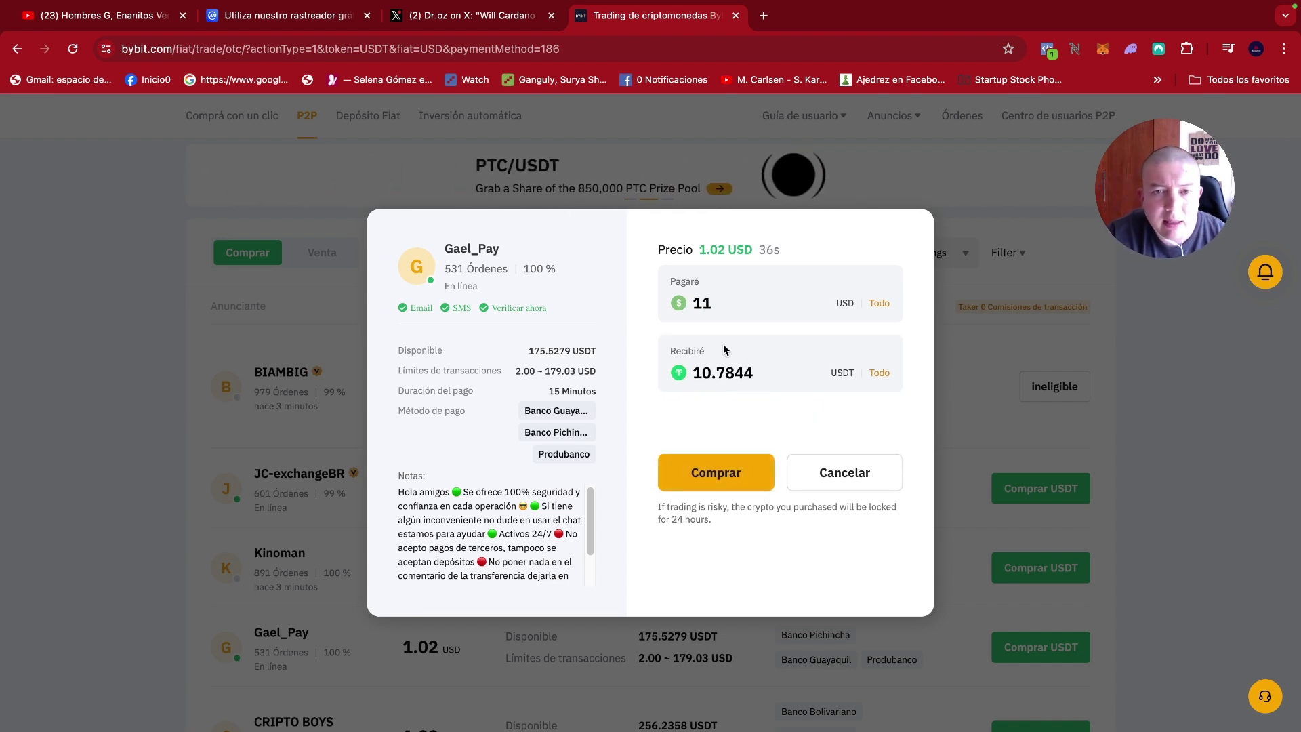
pyautogui.scroll(-1, 490, 492)
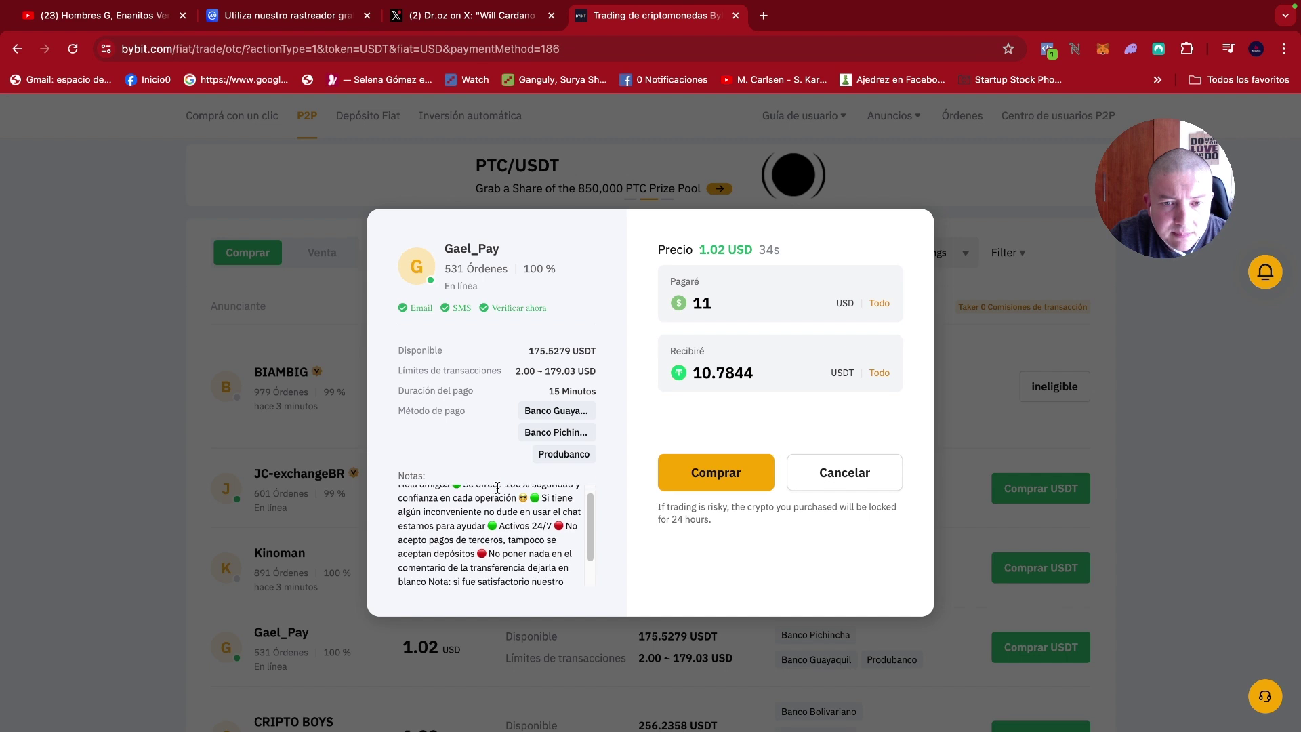
pyautogui.scroll(-2, 490, 492)
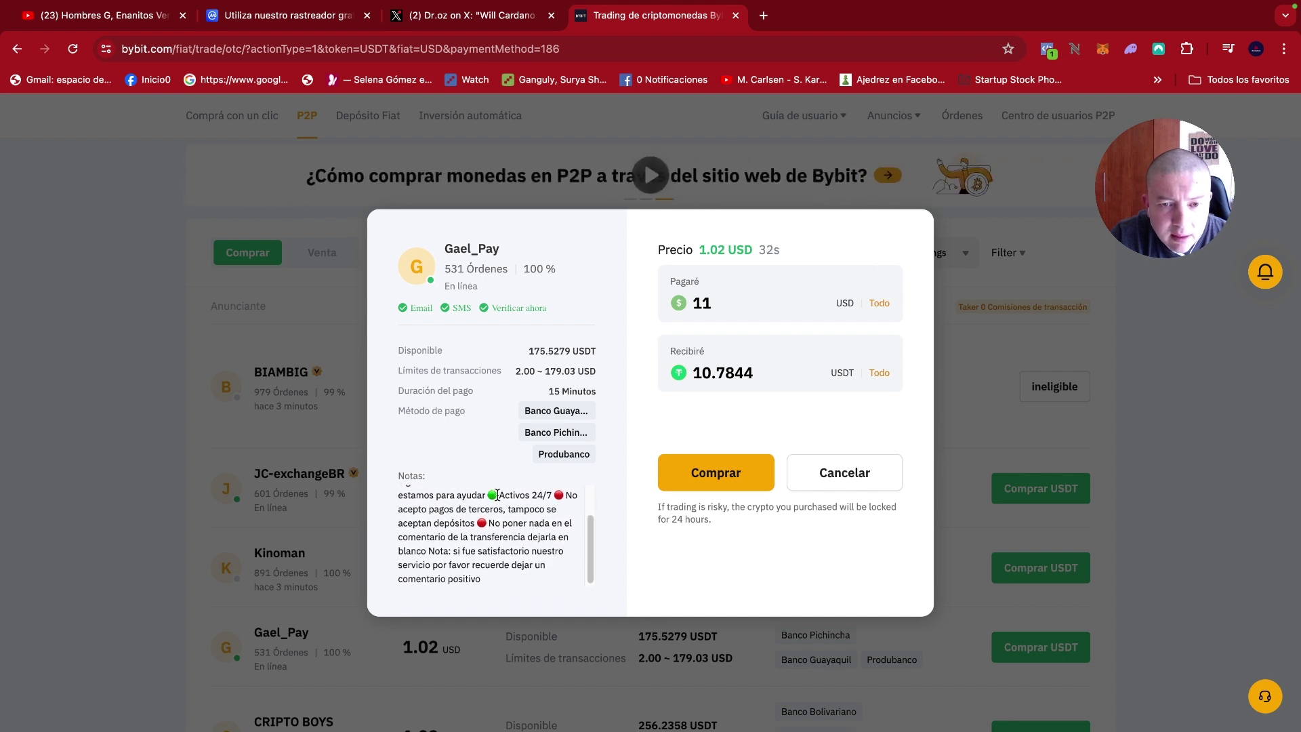
pyautogui.click(716, 473)
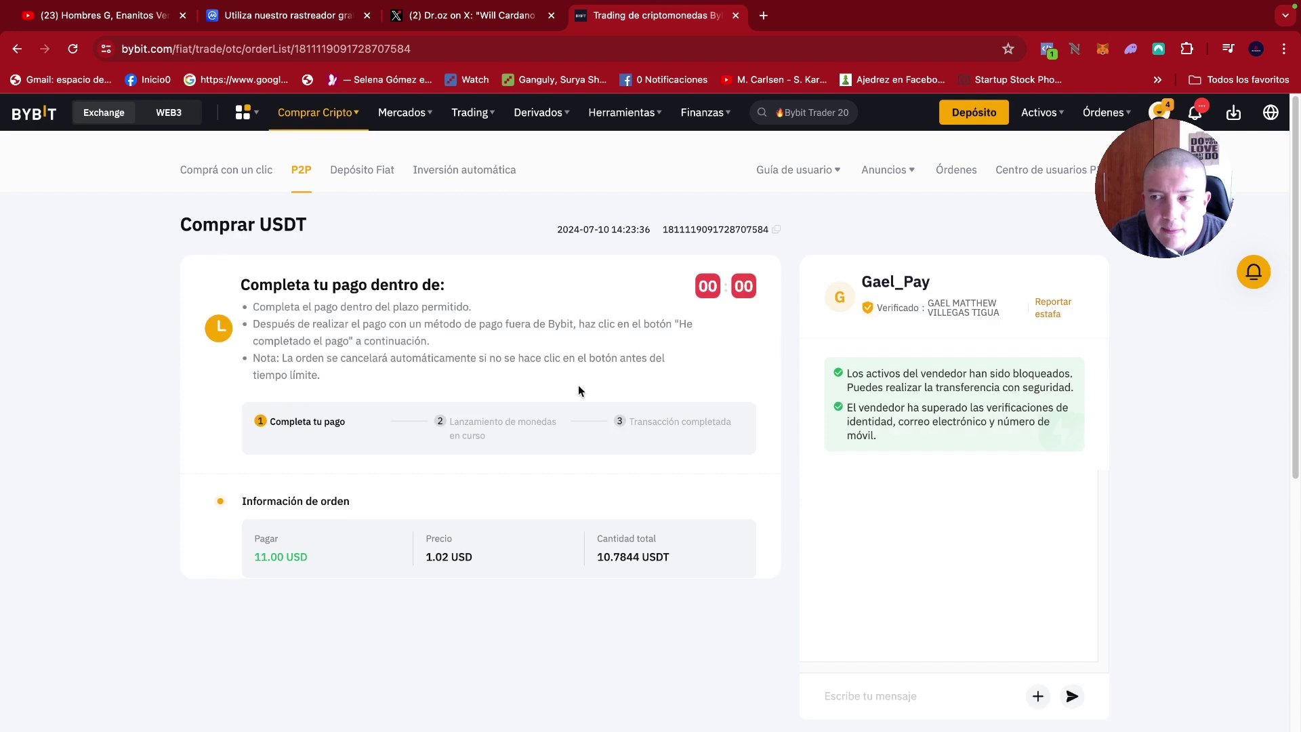
# Review the order's payment instructions and choose Banco Pichincha as the payment method.
pyautogui.scroll(-1, 831, 436)
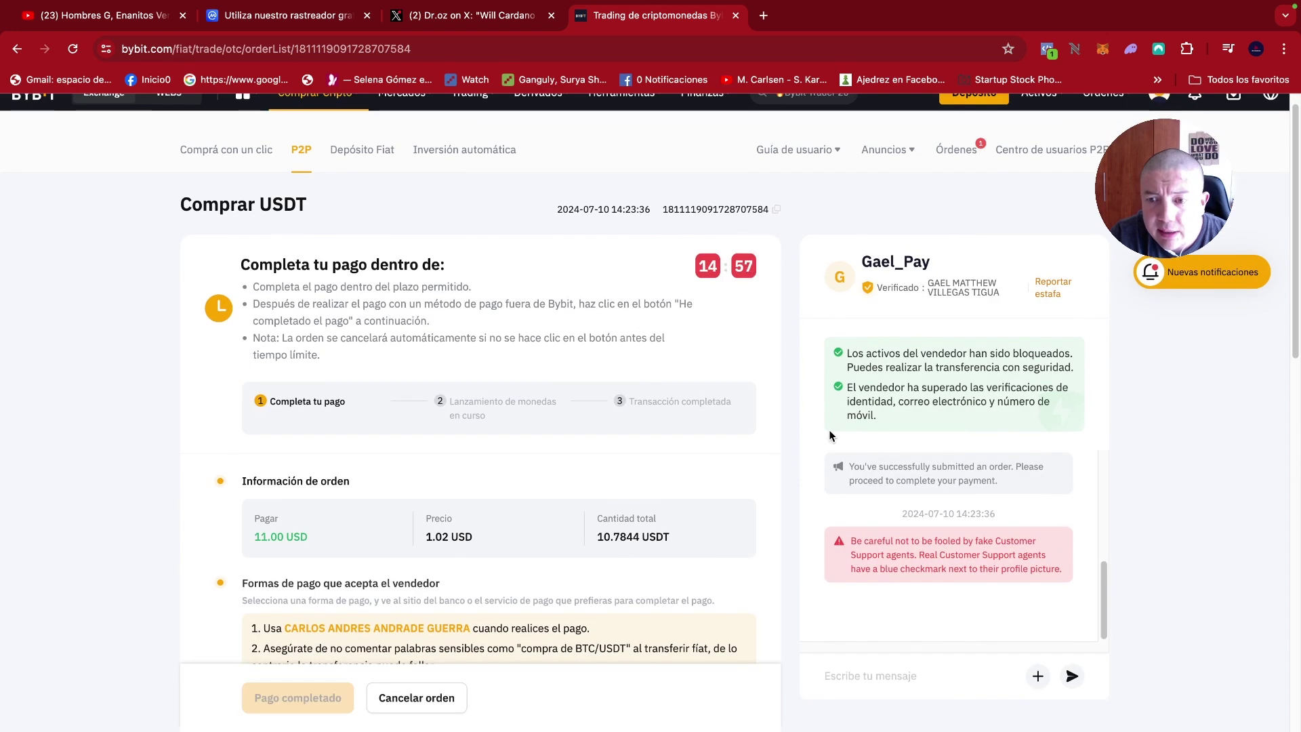
pyautogui.moveTo(901, 360); pyautogui.dragTo(980, 366)
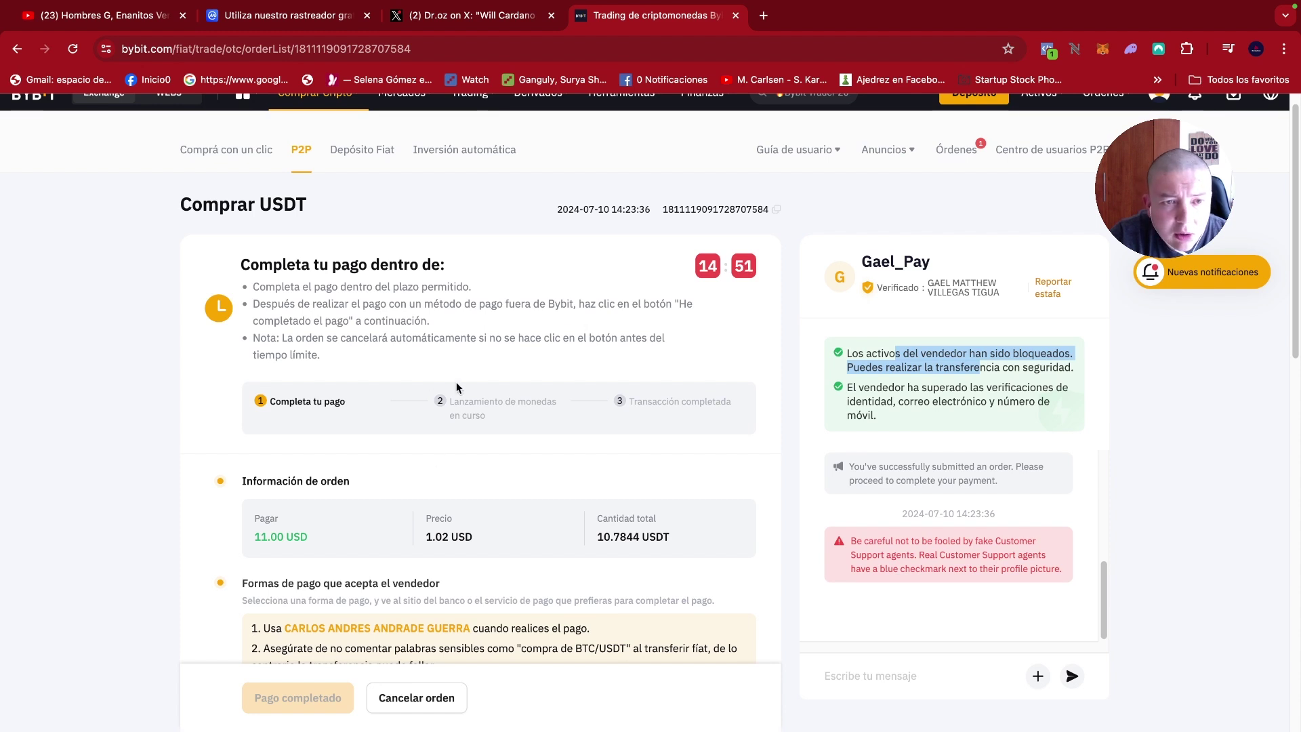
pyautogui.scroll(-4, 458, 396)
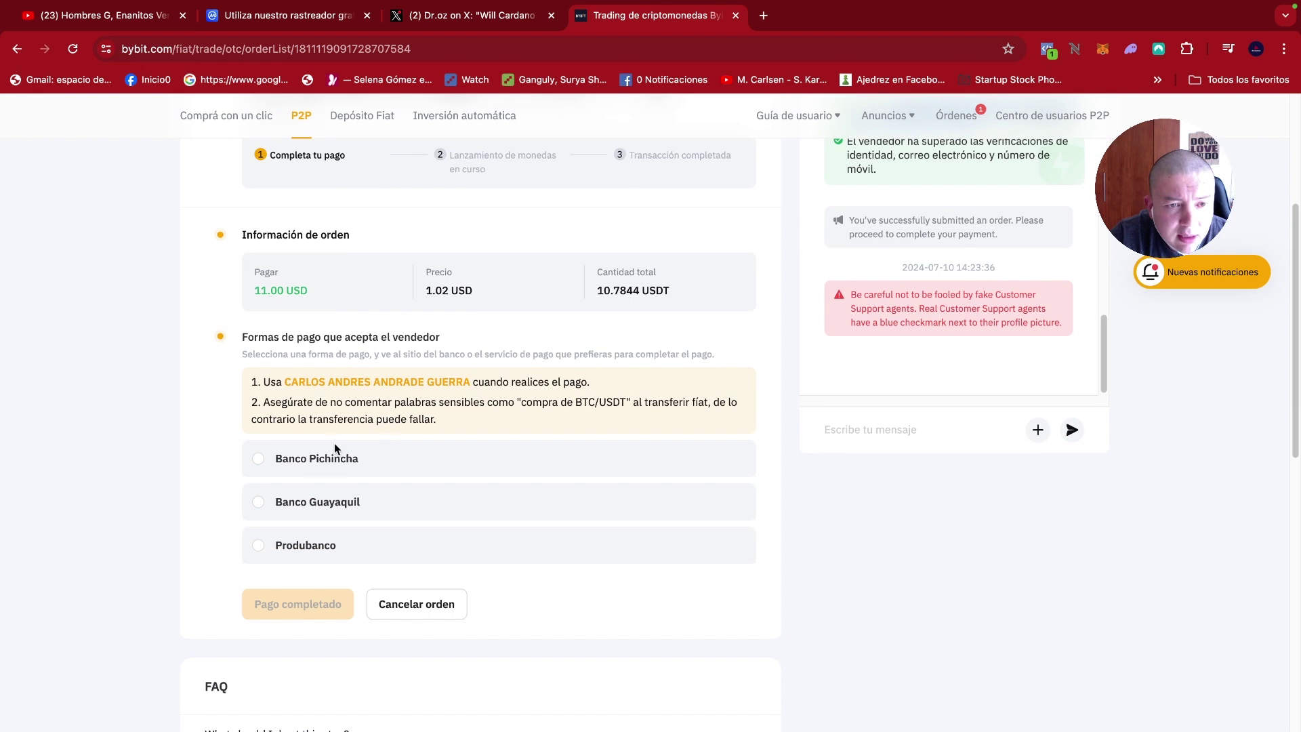
pyautogui.click(259, 460)
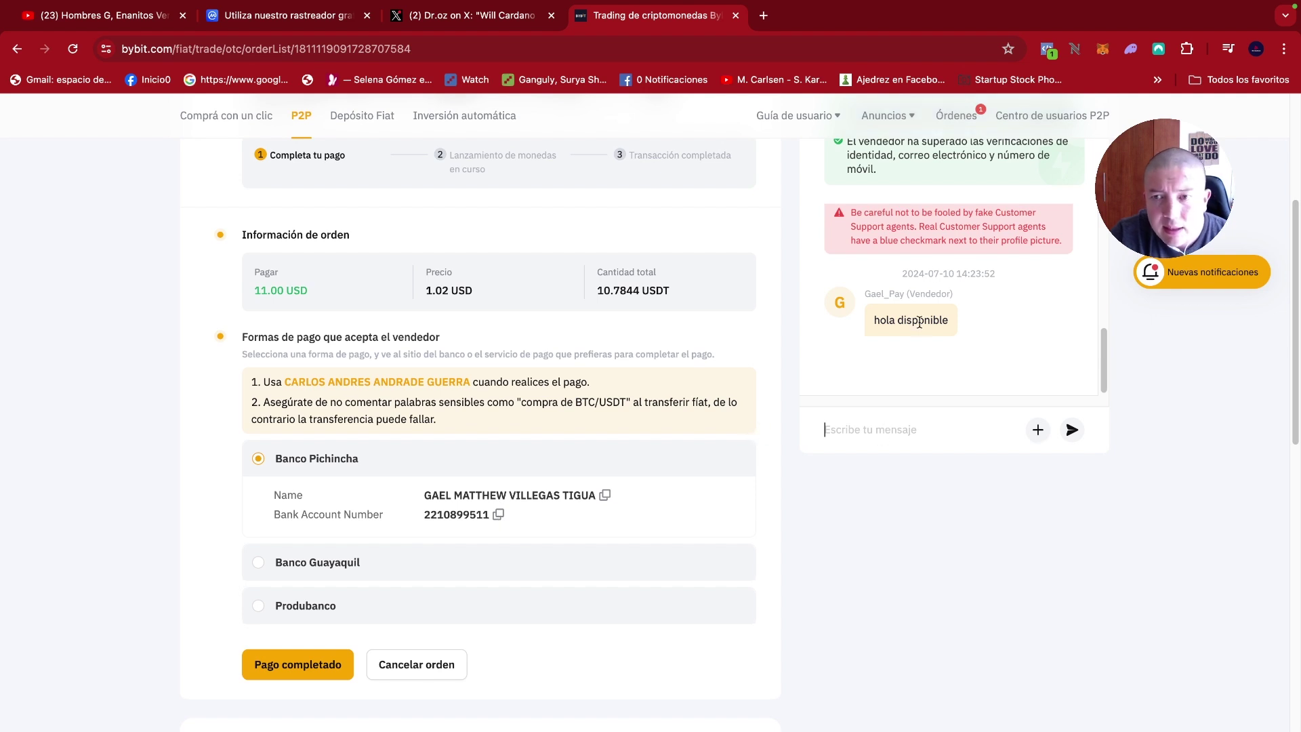
# Send the seller the message "Procedo" in the order chat.
pyautogui.scroll(2, 957, 369)
pyautogui.scroll(-2, 1117, 370)
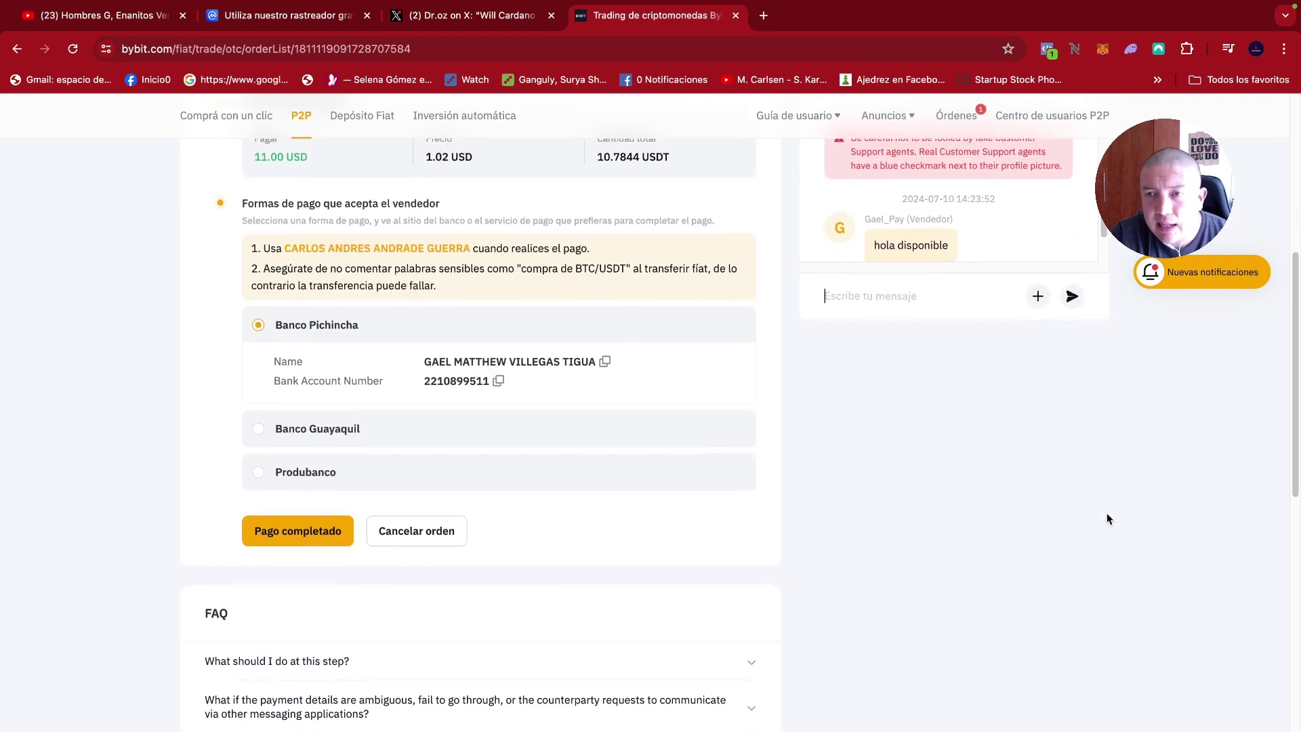
pyautogui.scroll(3, 1107, 530)
pyautogui.click(928, 457)
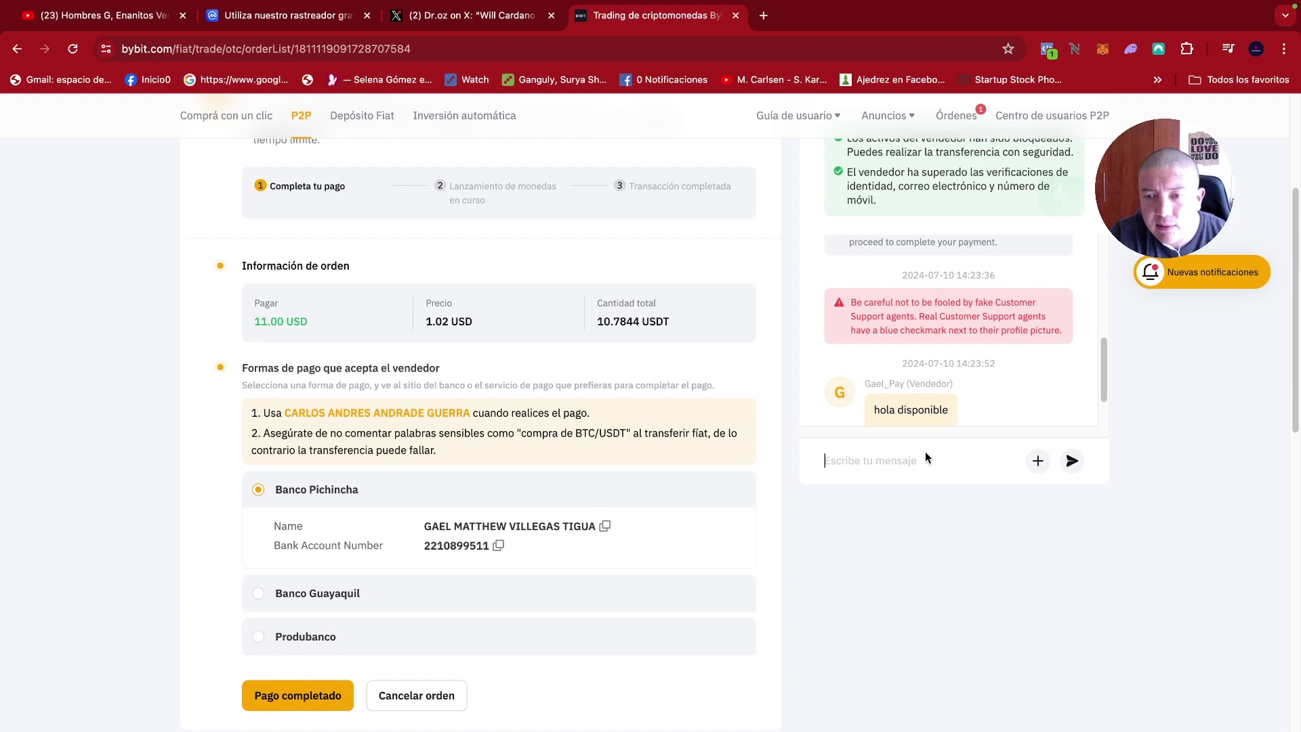
pyautogui.write('Procedo')
pyautogui.press('Return')
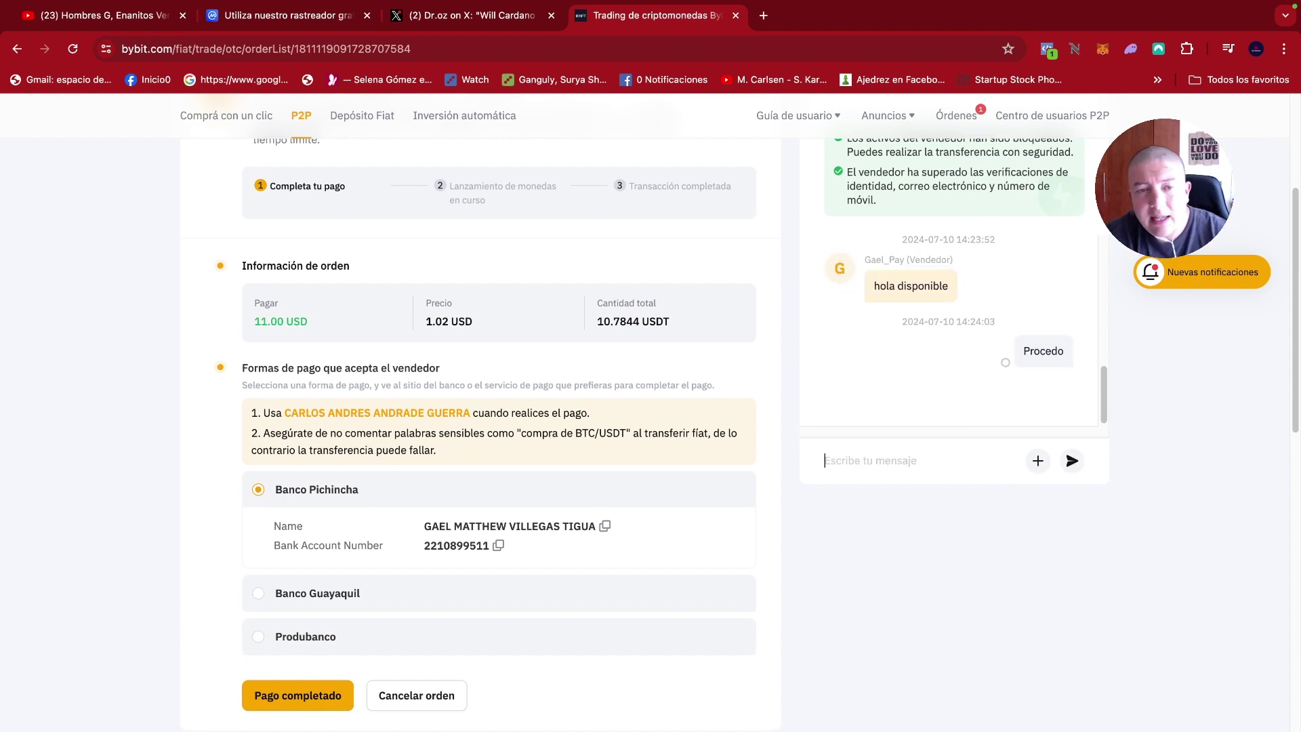
# Review the seller's account holder name, bank account number and the transfer instructions for the Banco Pichincha payment.
pyautogui.moveTo(479, 524); pyautogui.dragTo(541, 528)
pyautogui.moveTo(435, 546); pyautogui.dragTo(521, 527)
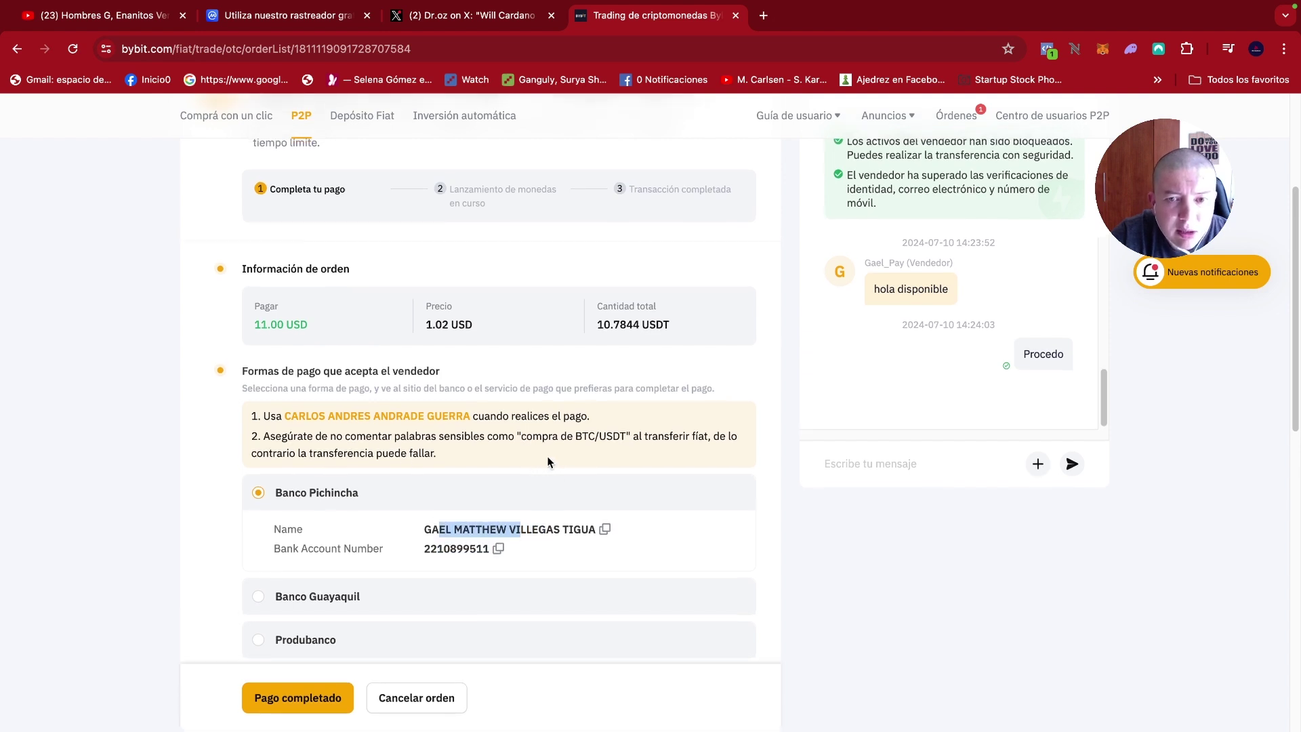
pyautogui.scroll(1, 637, 481)
pyautogui.scroll(-2, 677, 434)
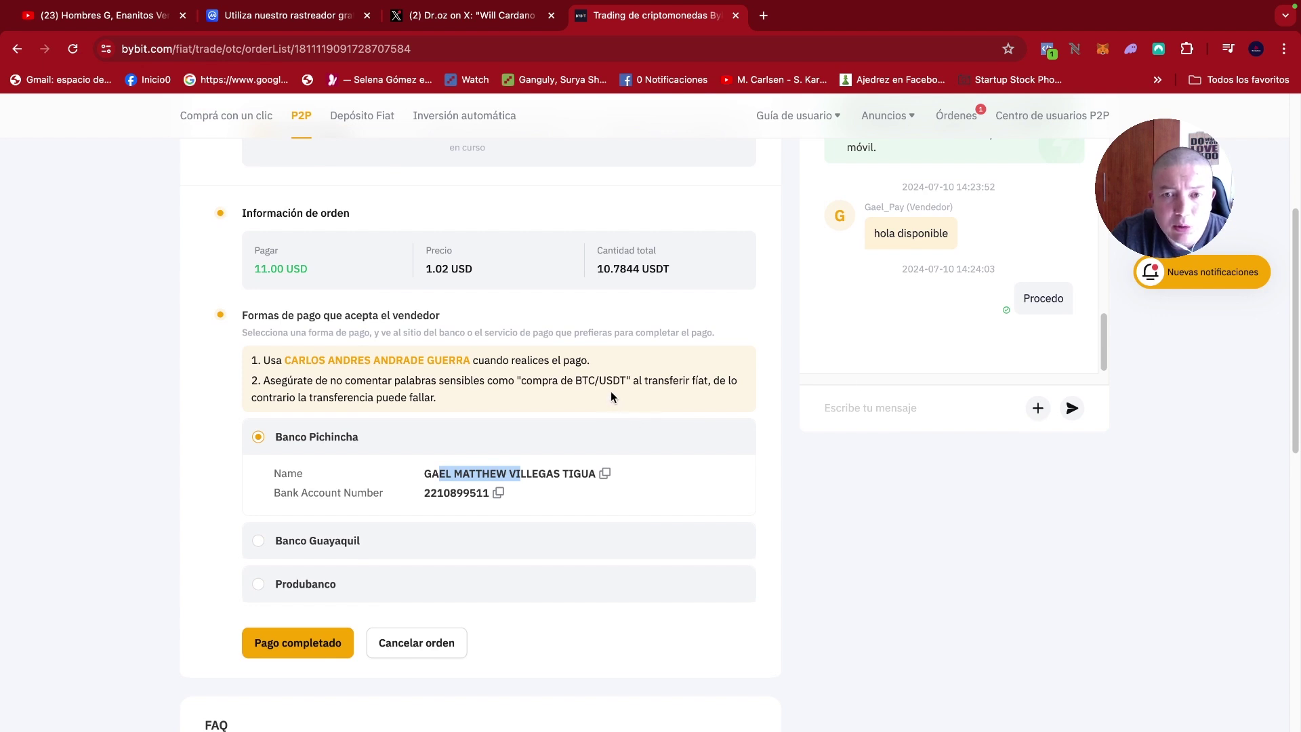
pyautogui.scroll(2, 743, 572)
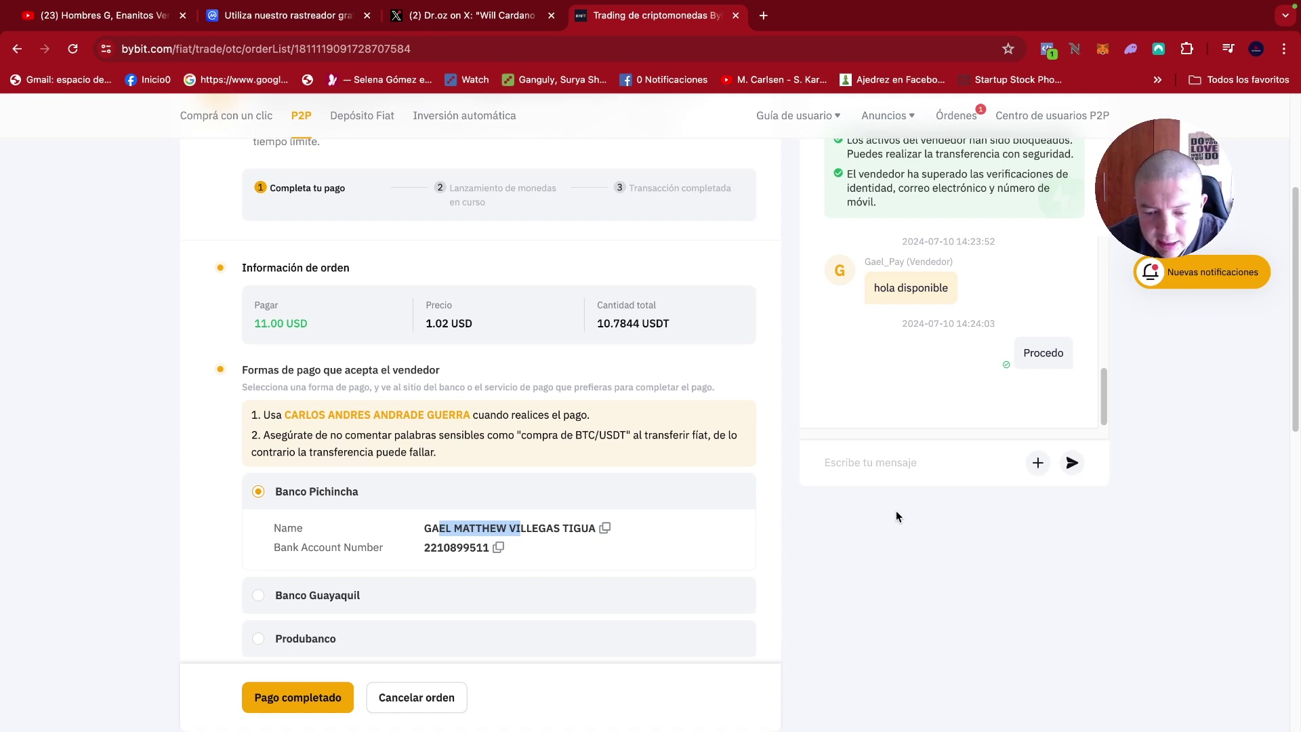
pyautogui.press('ctrl+super+f')
pyautogui.click(132, 102)
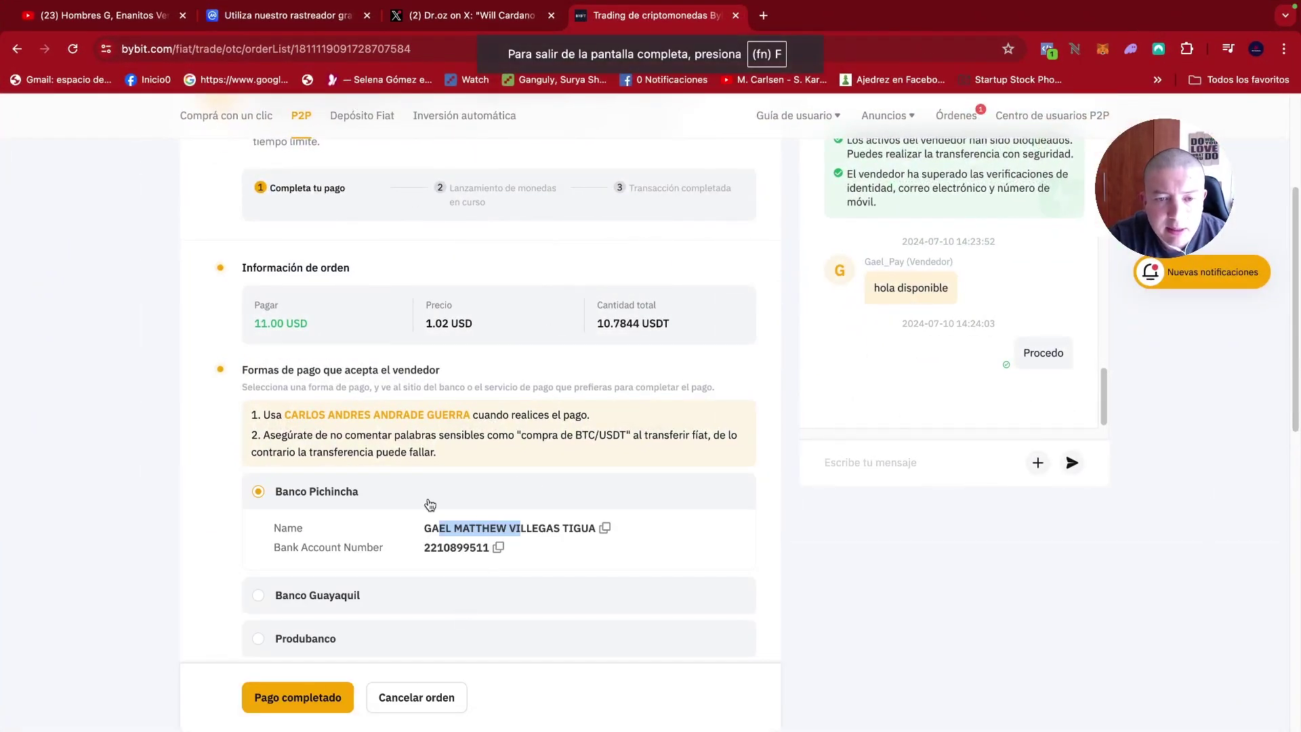
# Mark the order as paid with 11 USD as the amount transferred, accepting the off-platform transfer and legal-name account acknowledgements.
pyautogui.scroll(-1, 434, 515)
pyautogui.click(311, 679)
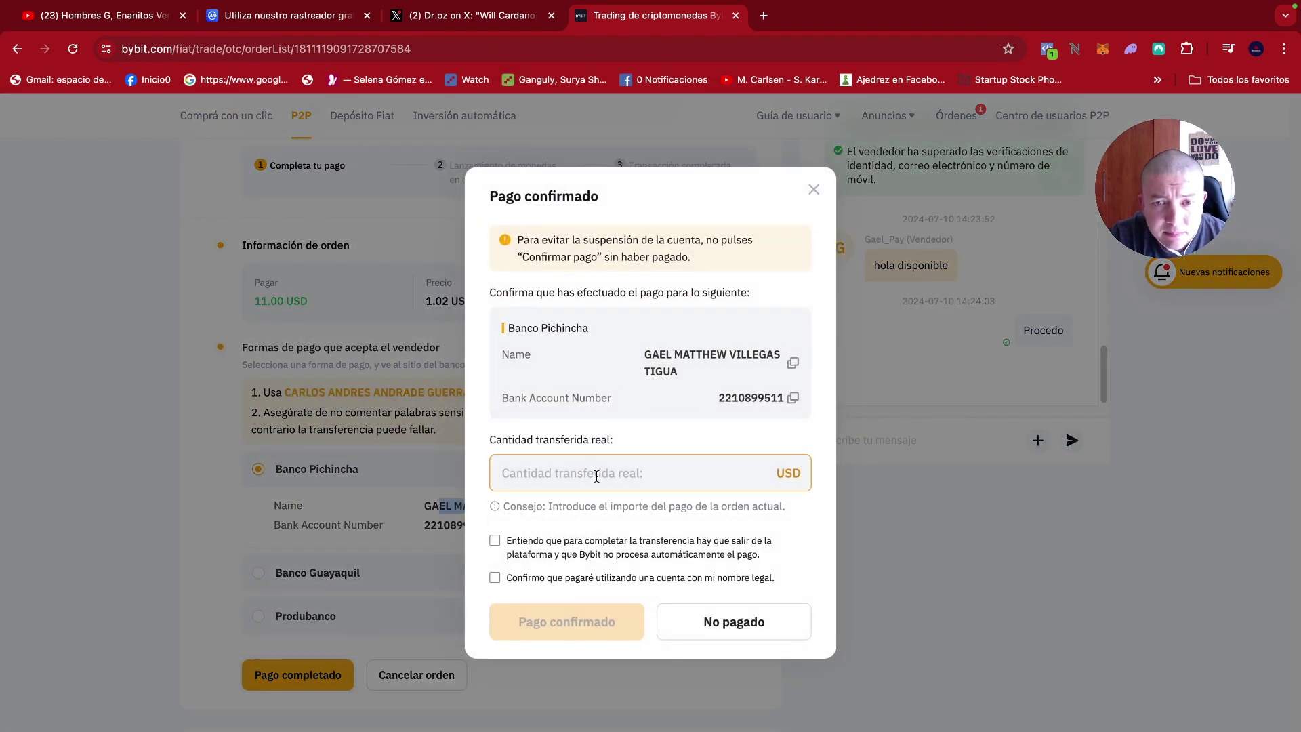
pyautogui.click(598, 475)
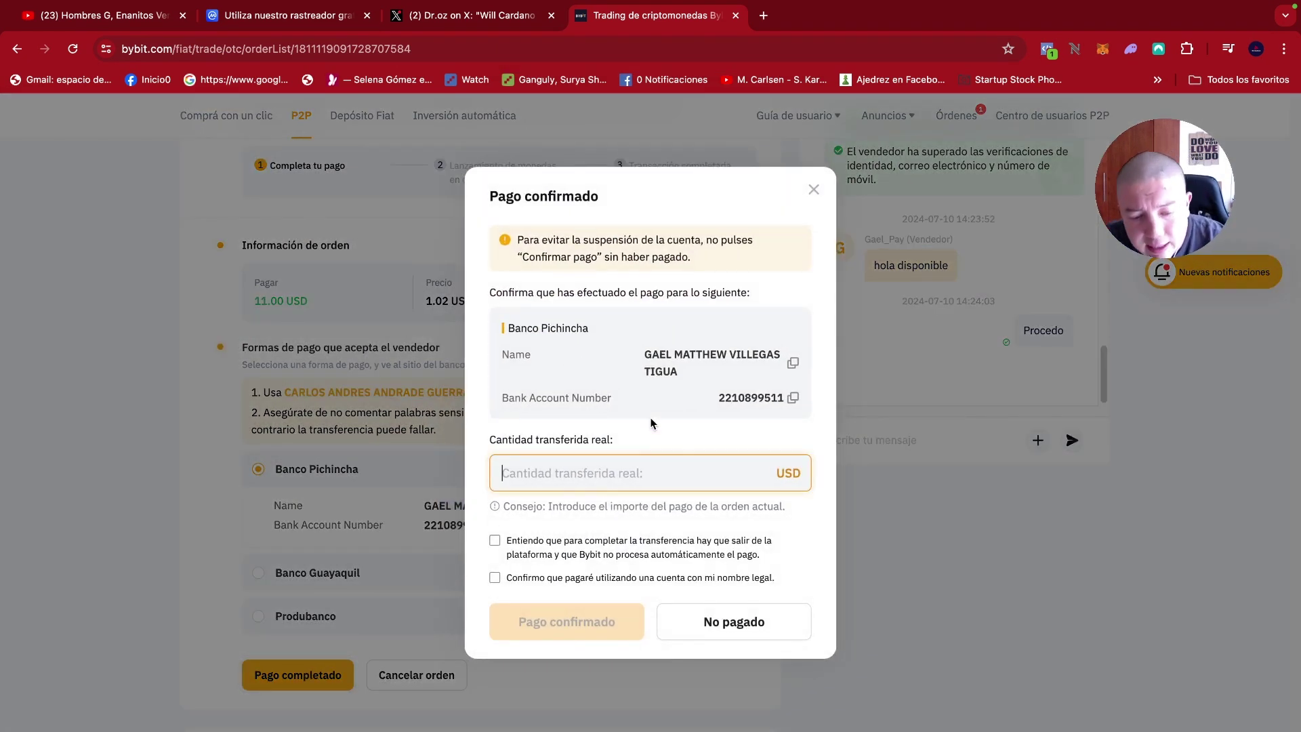
pyautogui.write('11')
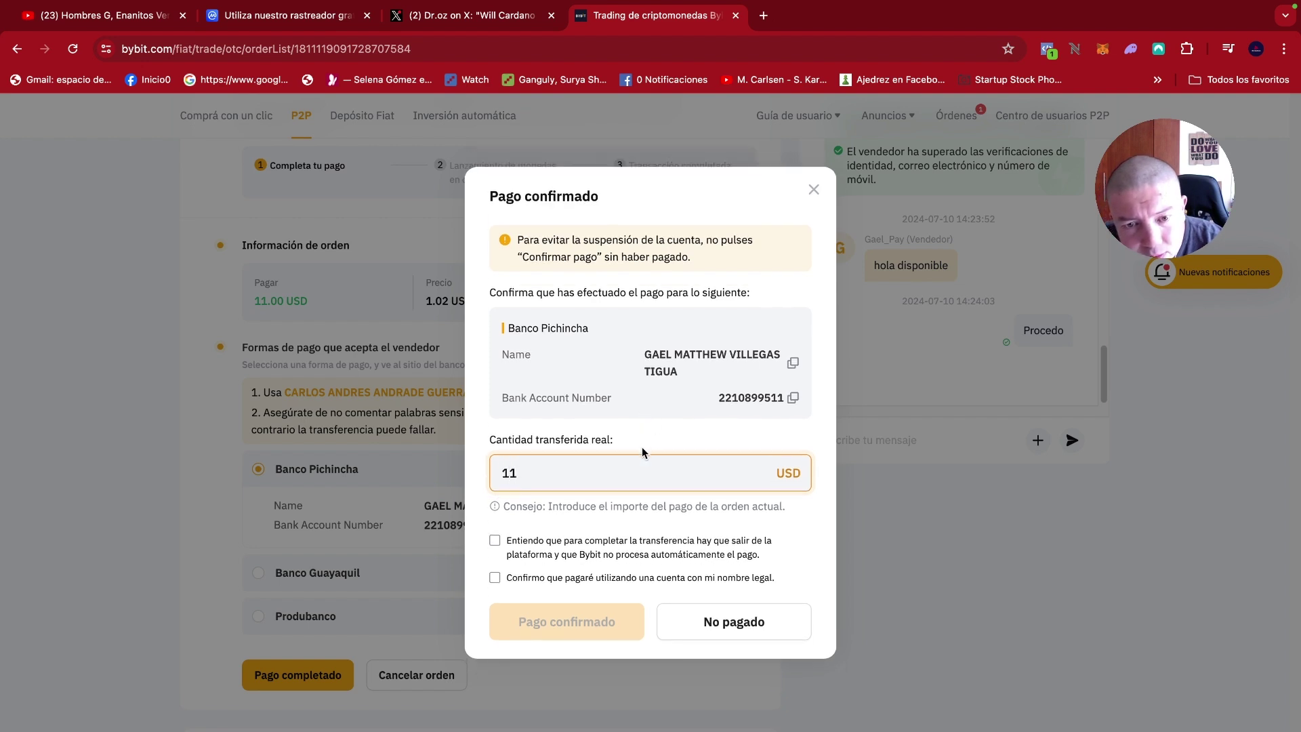
pyautogui.click(494, 541)
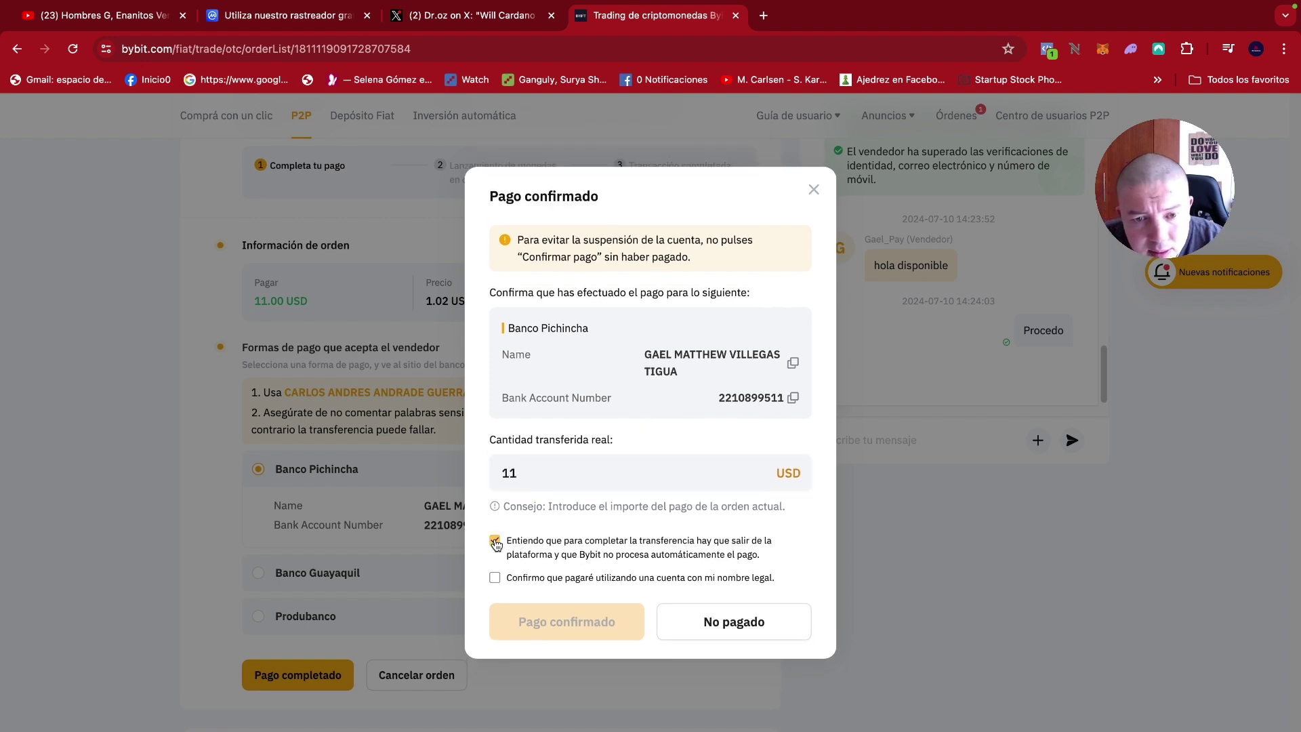
pyautogui.click(495, 577)
pyautogui.click(614, 475)
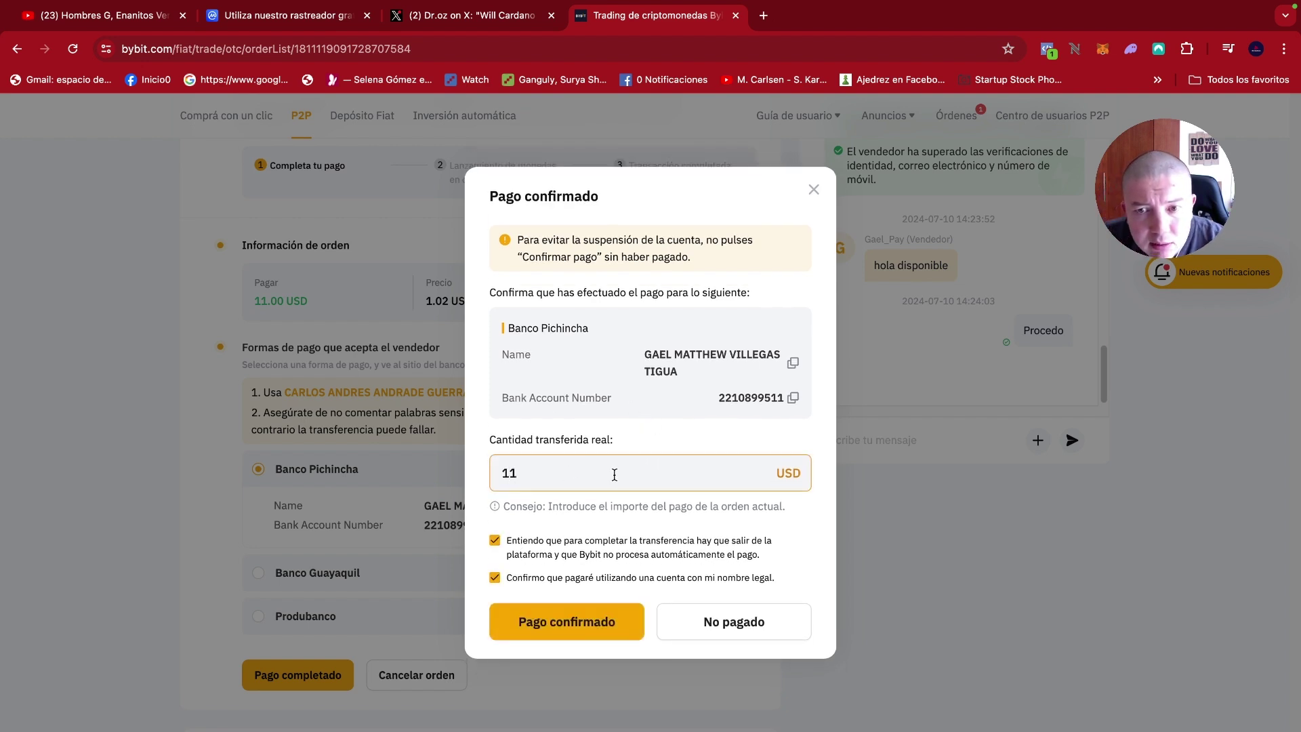
pyautogui.click(602, 634)
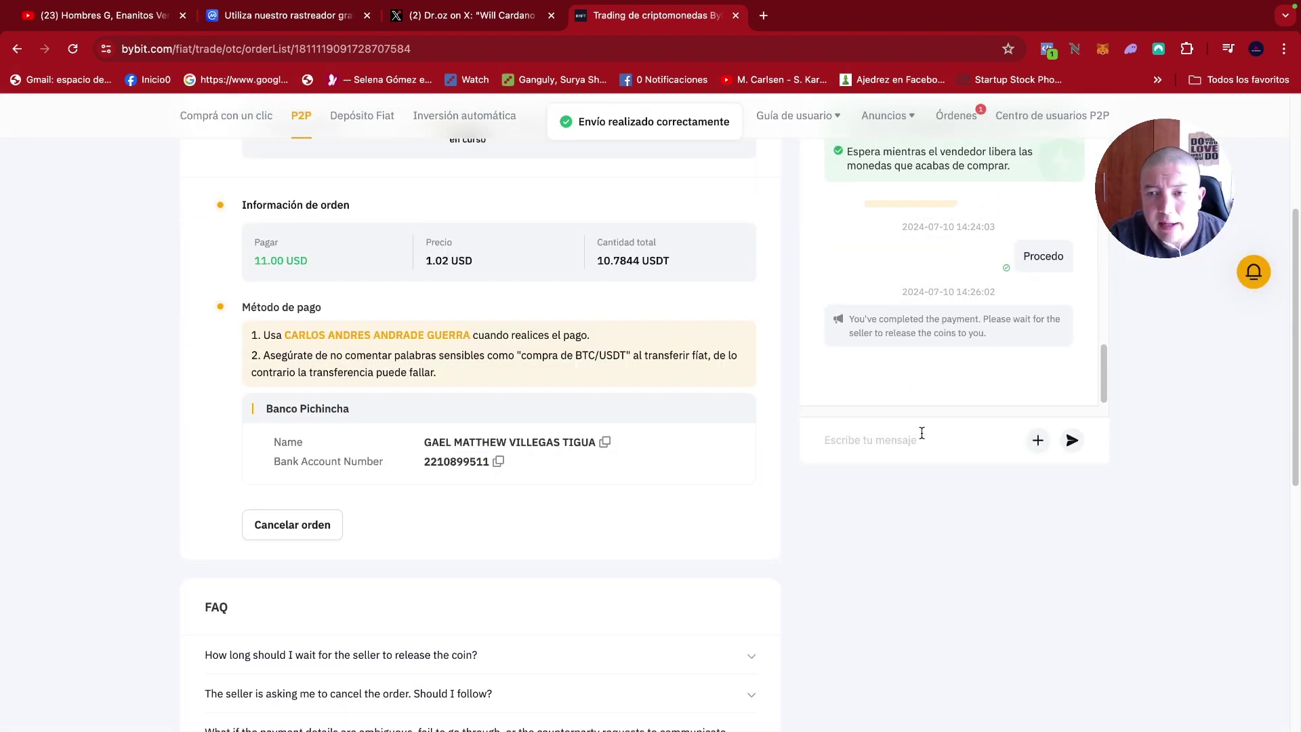
# Send the seller the message "Listo , me confirma por favor" in the order chat.
pyautogui.write('Listo')
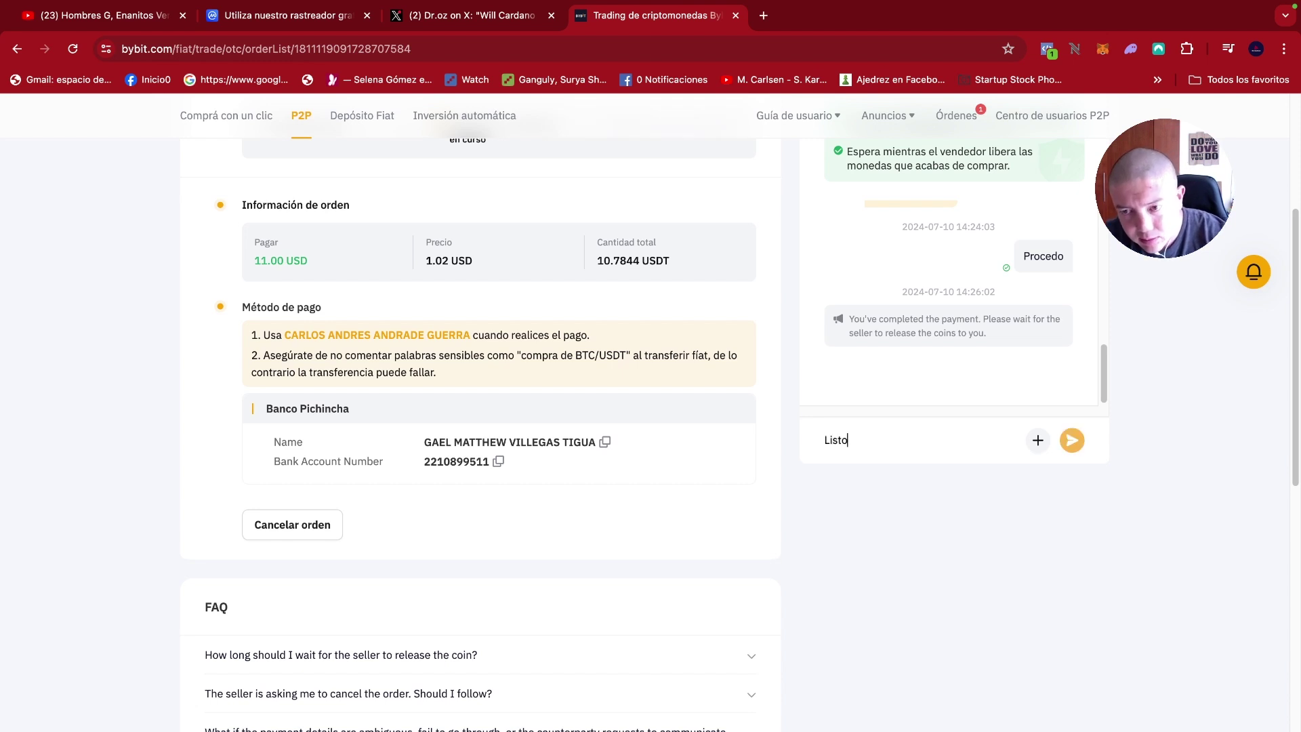
pyautogui.write(' , ')
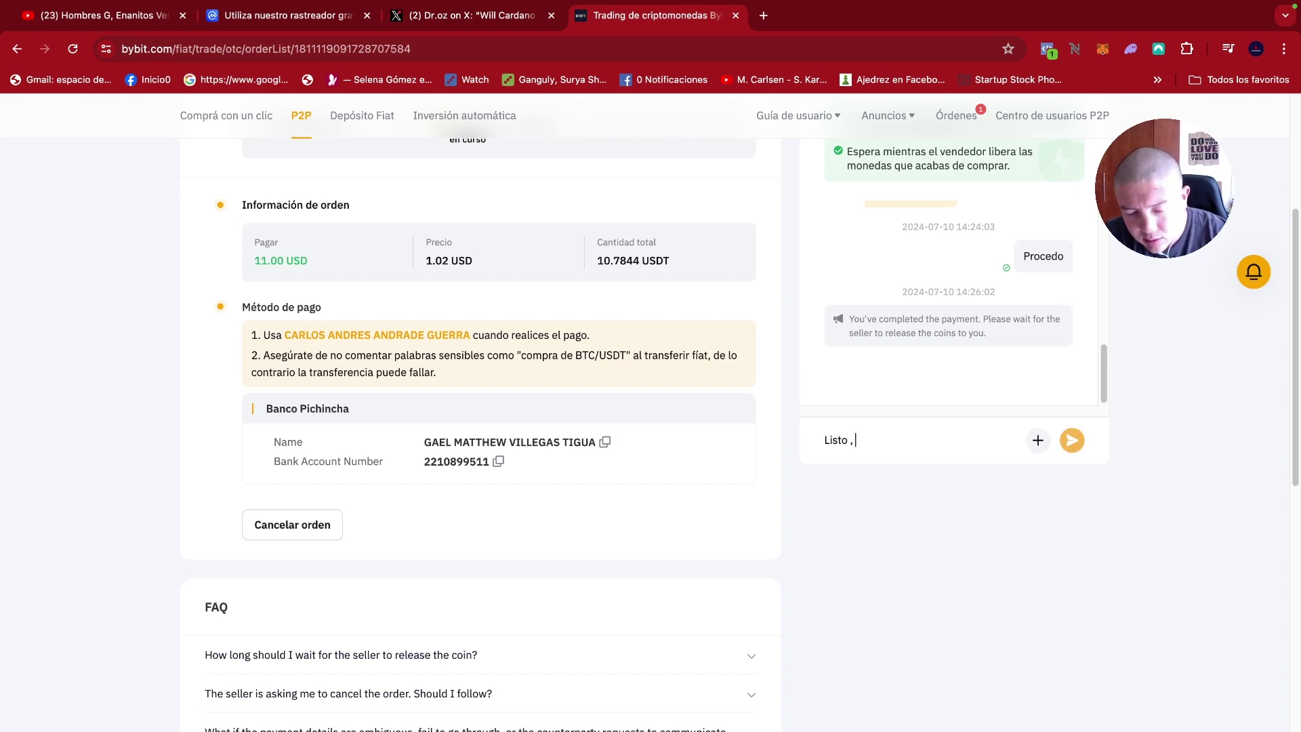
pyautogui.write('me confirma po')
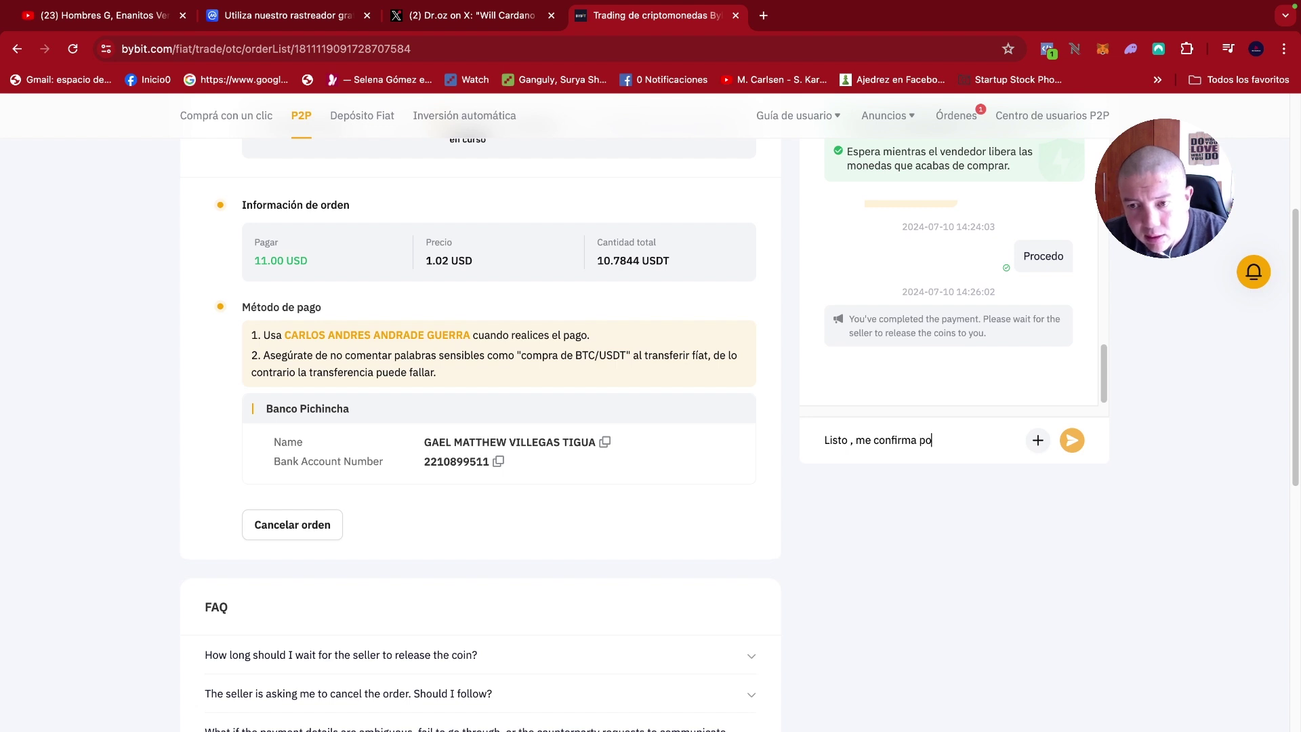
pyautogui.write('r favore')
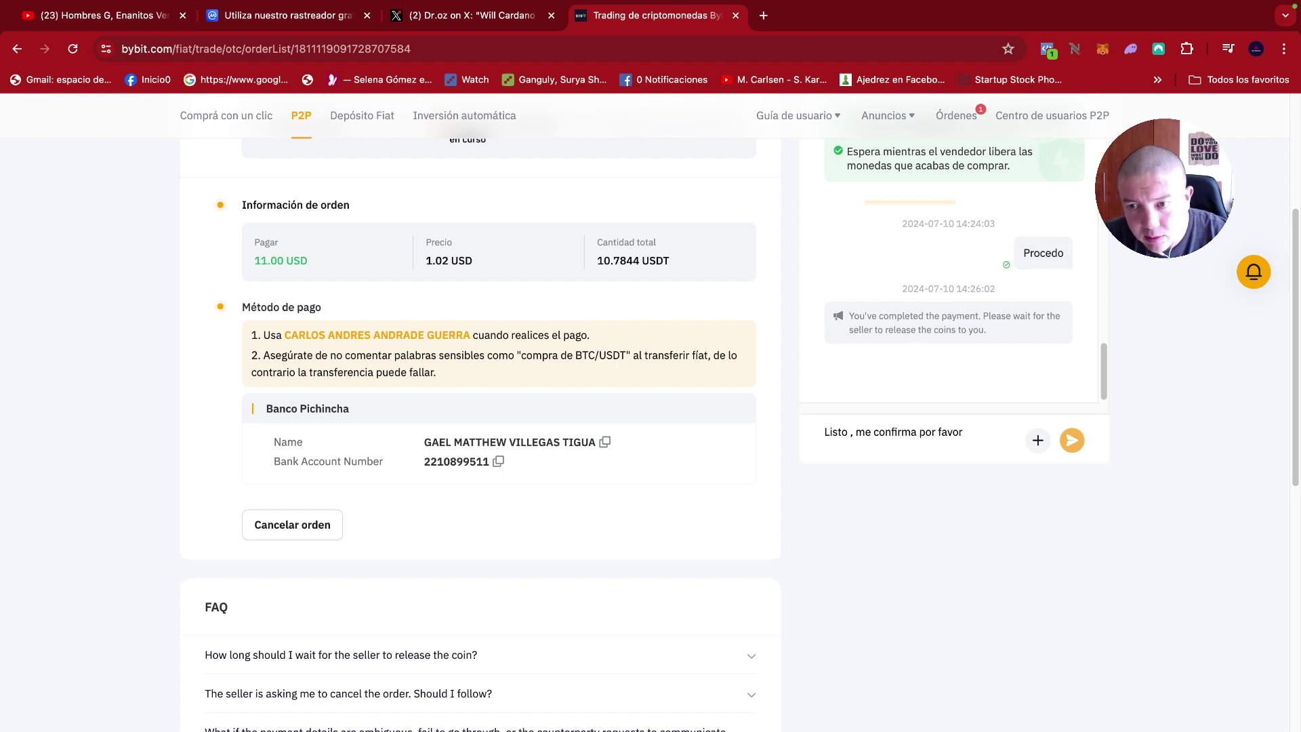
pyautogui.click(1071, 439)
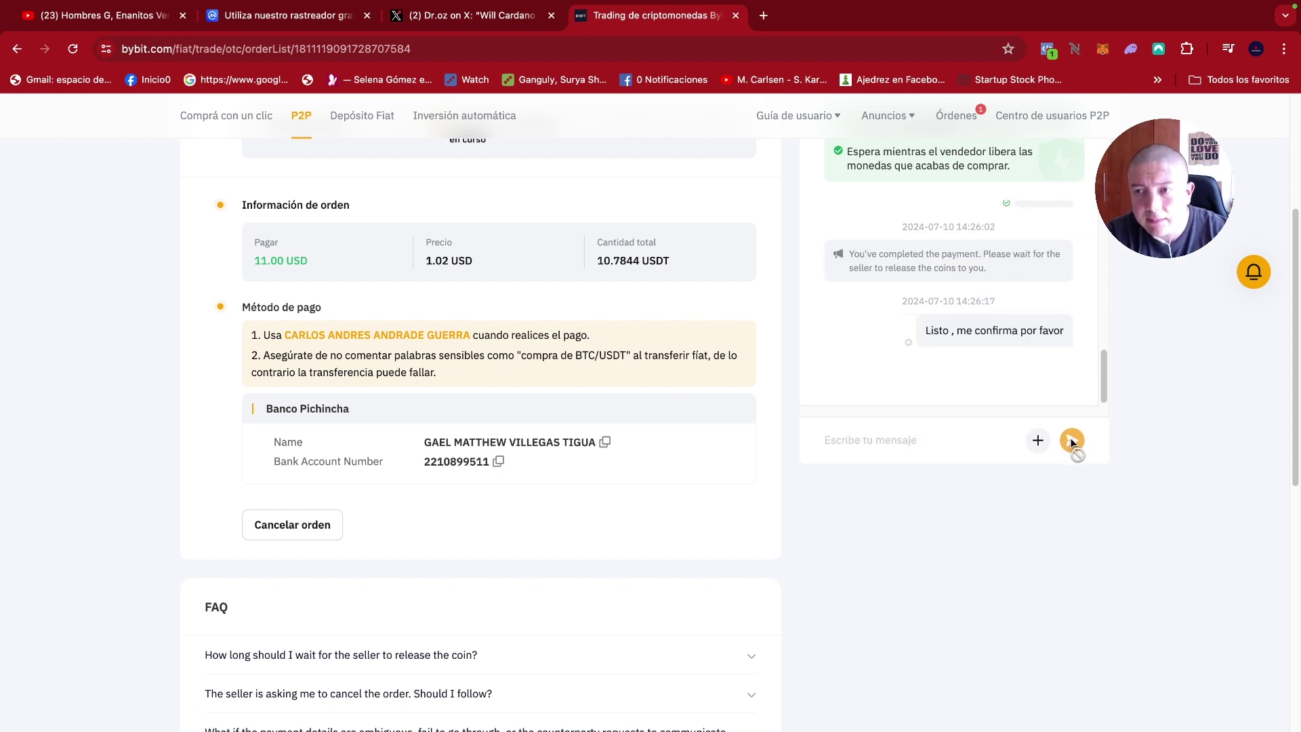
# Examine the order's release countdown, progress stages, amounts and seller chat while waiting for the coins to be released.
pyautogui.scroll(3, 1103, 348)
pyautogui.scroll(-5, 1165, 400)
pyautogui.scroll(4, 1139, 386)
pyautogui.scroll(3, 1112, 393)
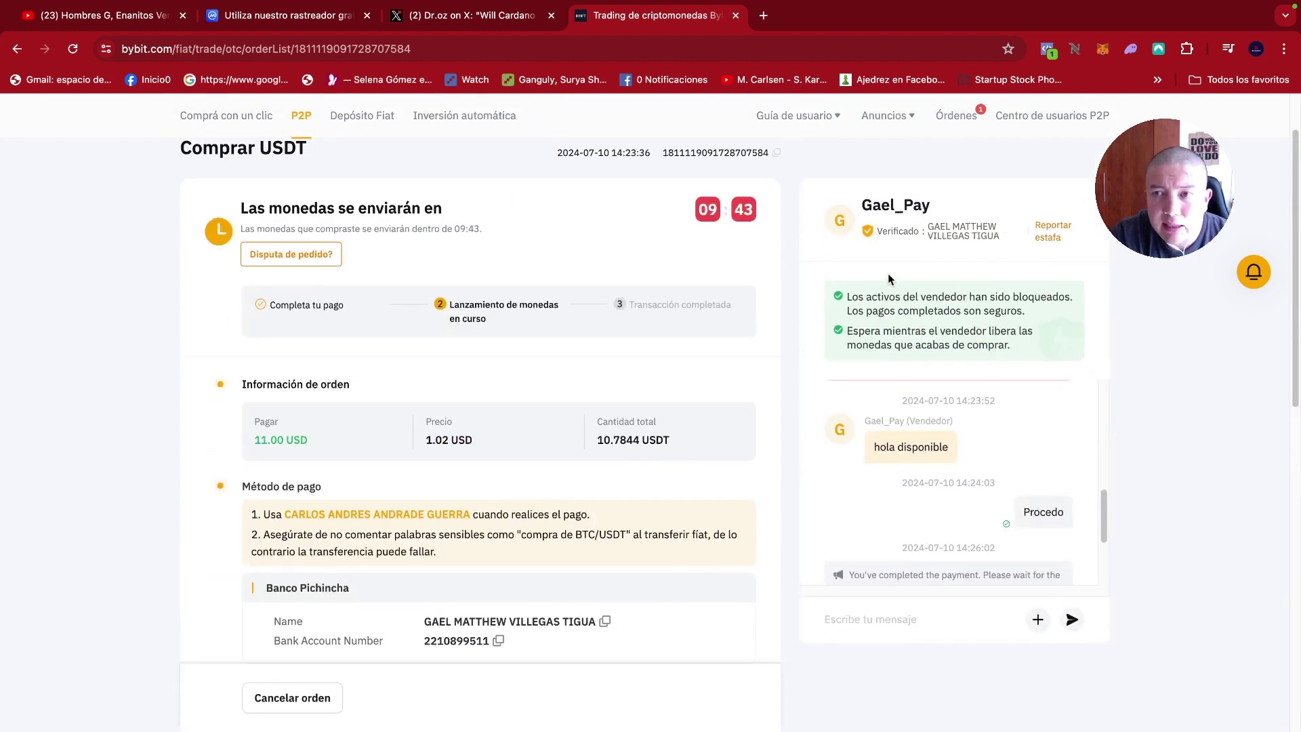
pyautogui.scroll(-1, 925, 299)
pyautogui.scroll(-1, 993, 354)
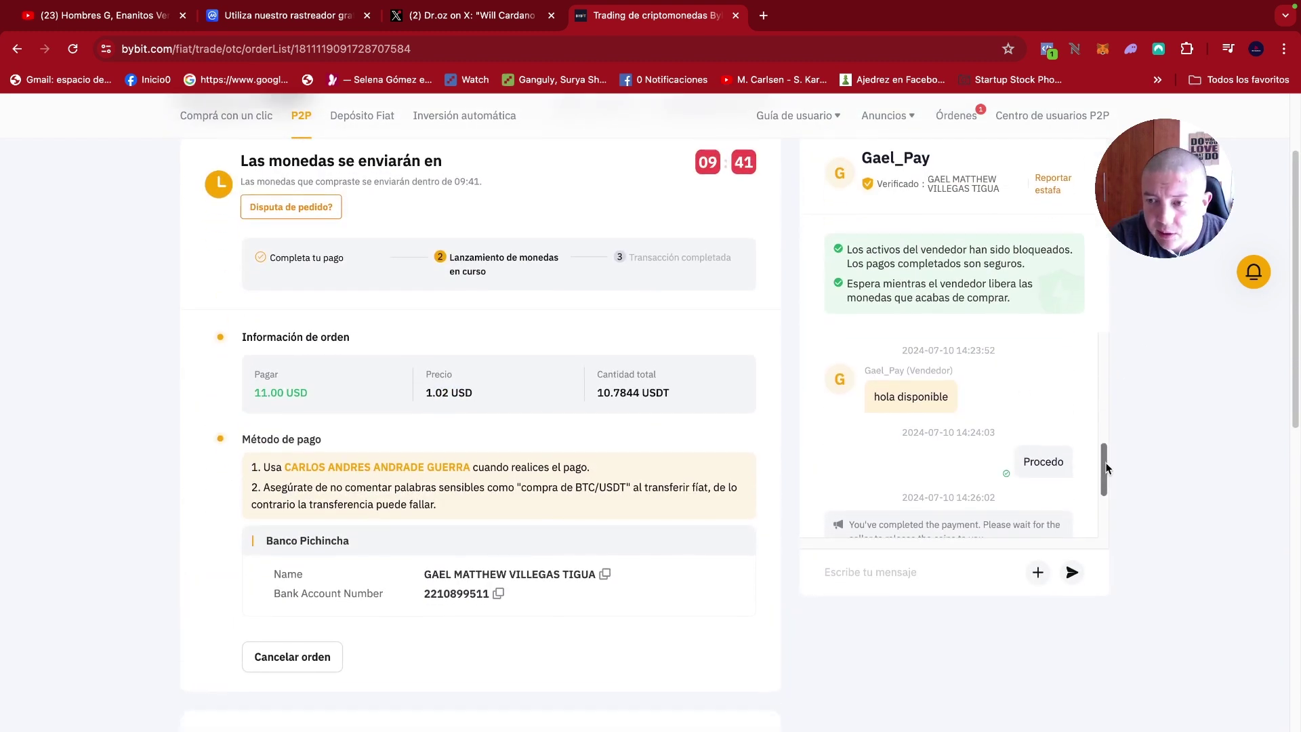
pyautogui.scroll(-3, 1099, 461)
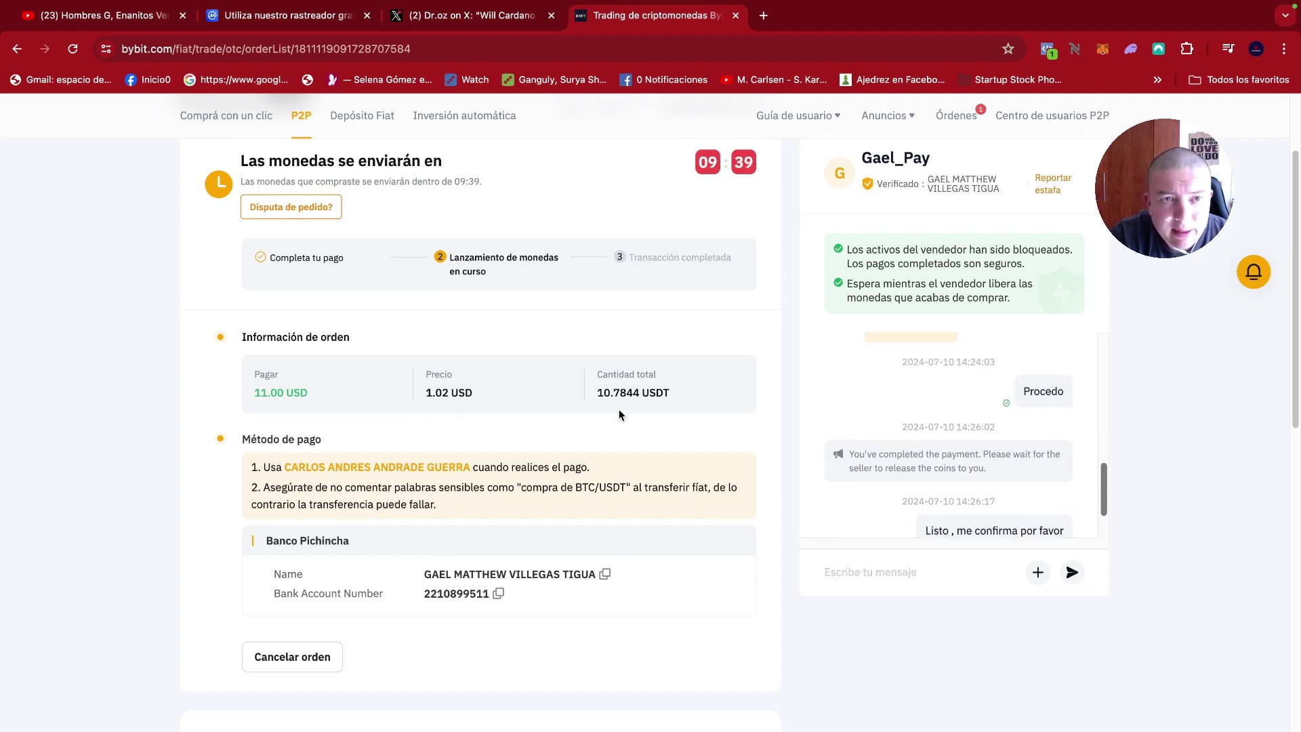
pyautogui.scroll(2, 620, 415)
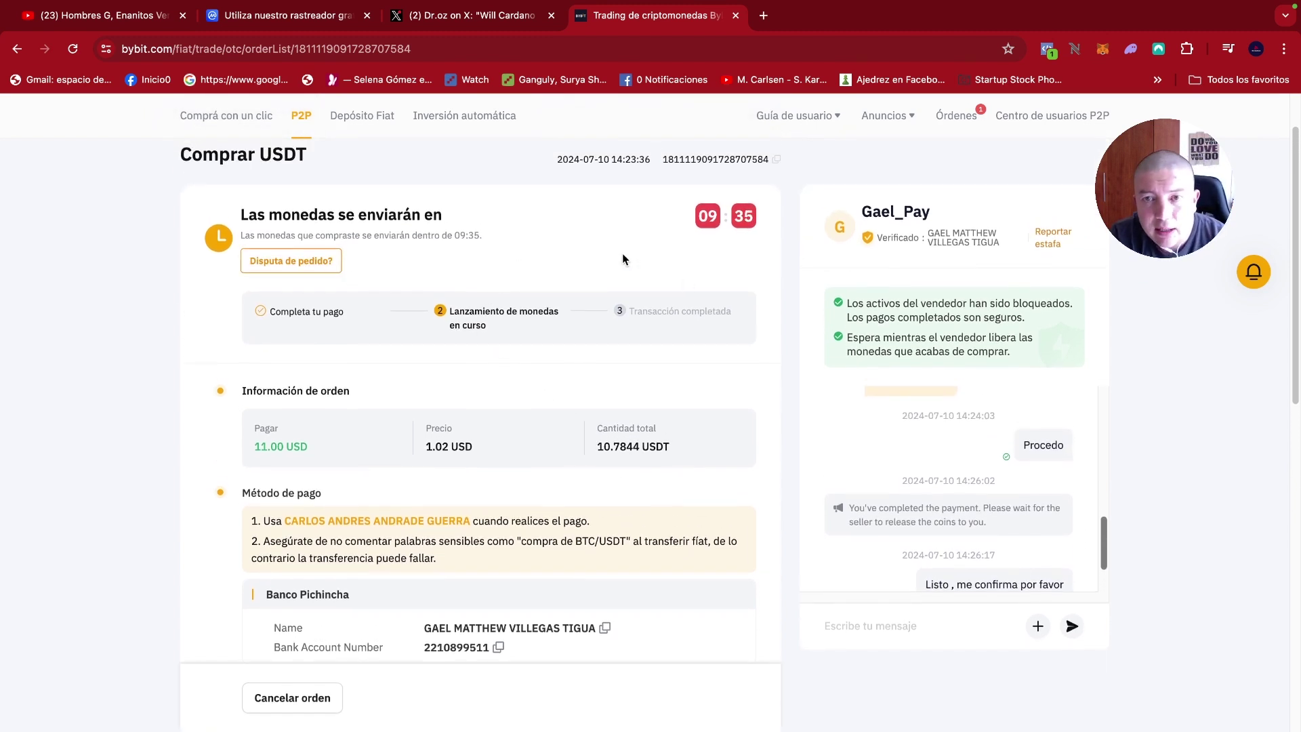
pyautogui.scroll(-2, 1016, 468)
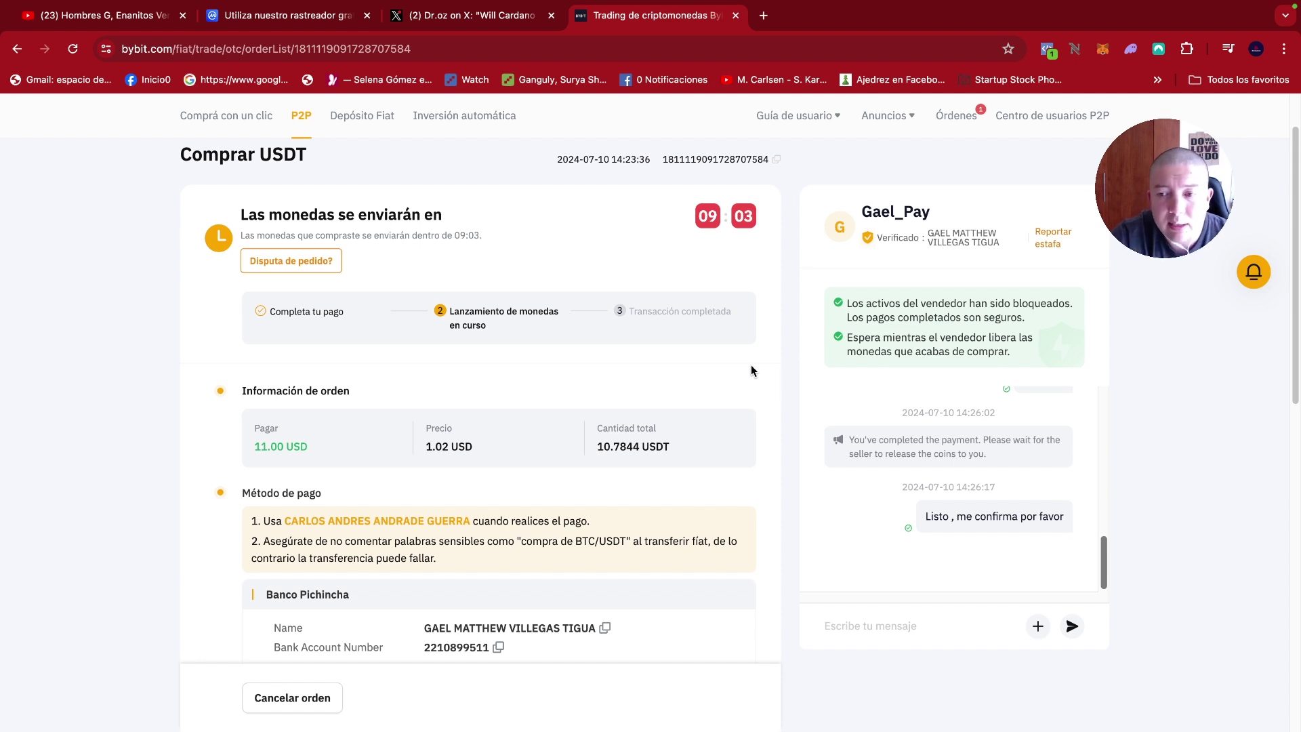
pyautogui.scroll(2, 982, 360)
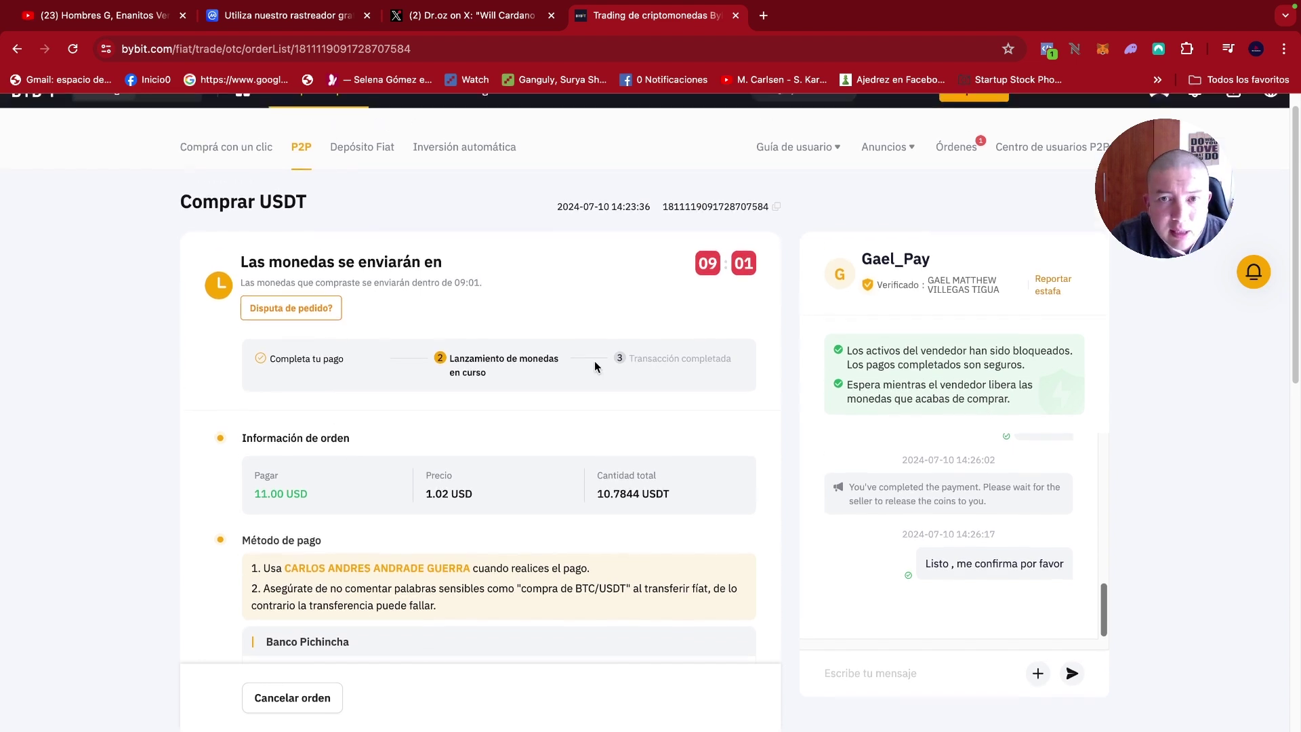
pyautogui.scroll(-1, 563, 371)
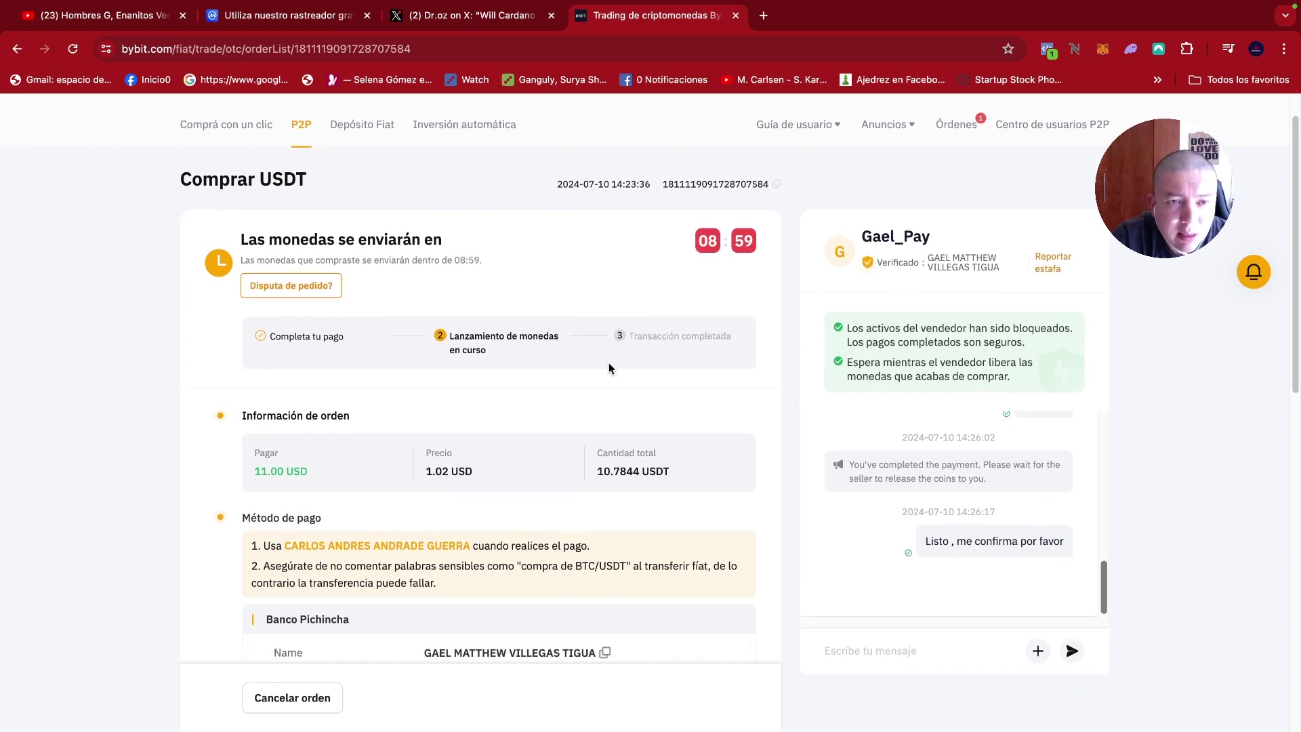
pyautogui.scroll(-4, 685, 393)
pyautogui.scroll(-3, 882, 379)
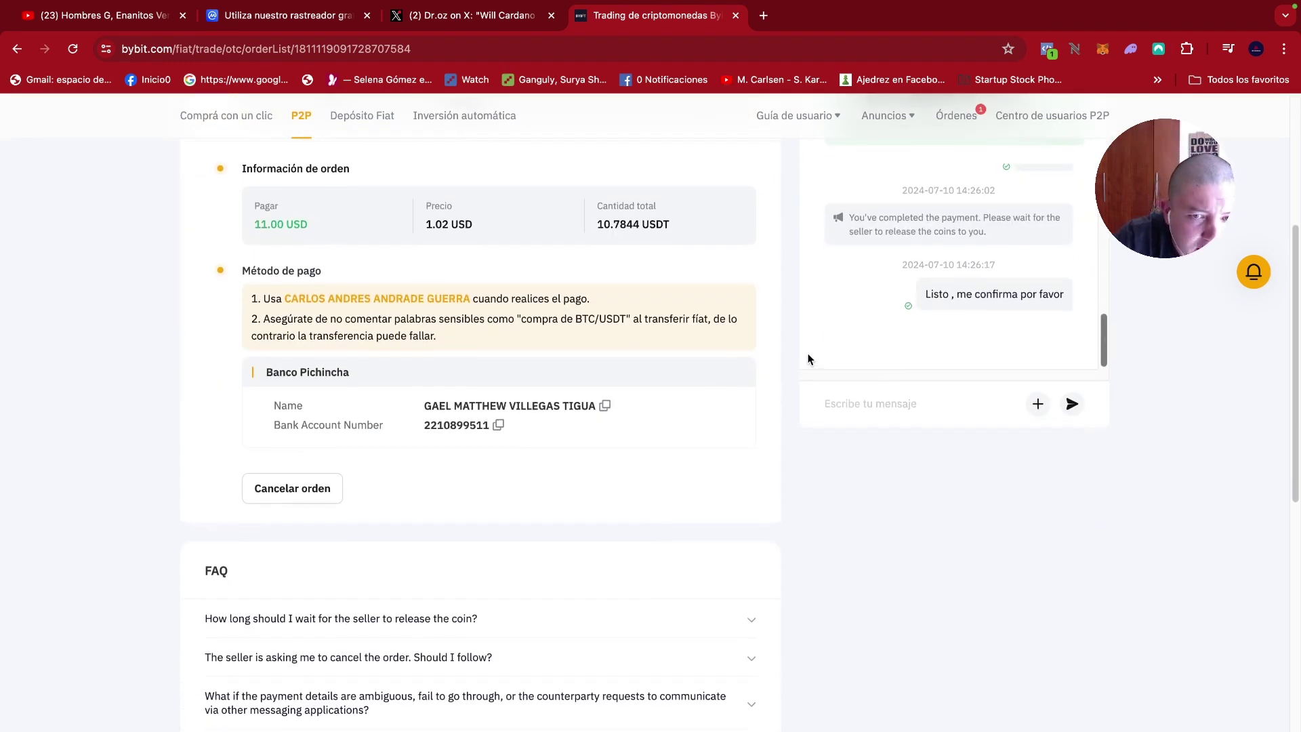
pyautogui.scroll(3, 850, 366)
pyautogui.scroll(-3, 851, 366)
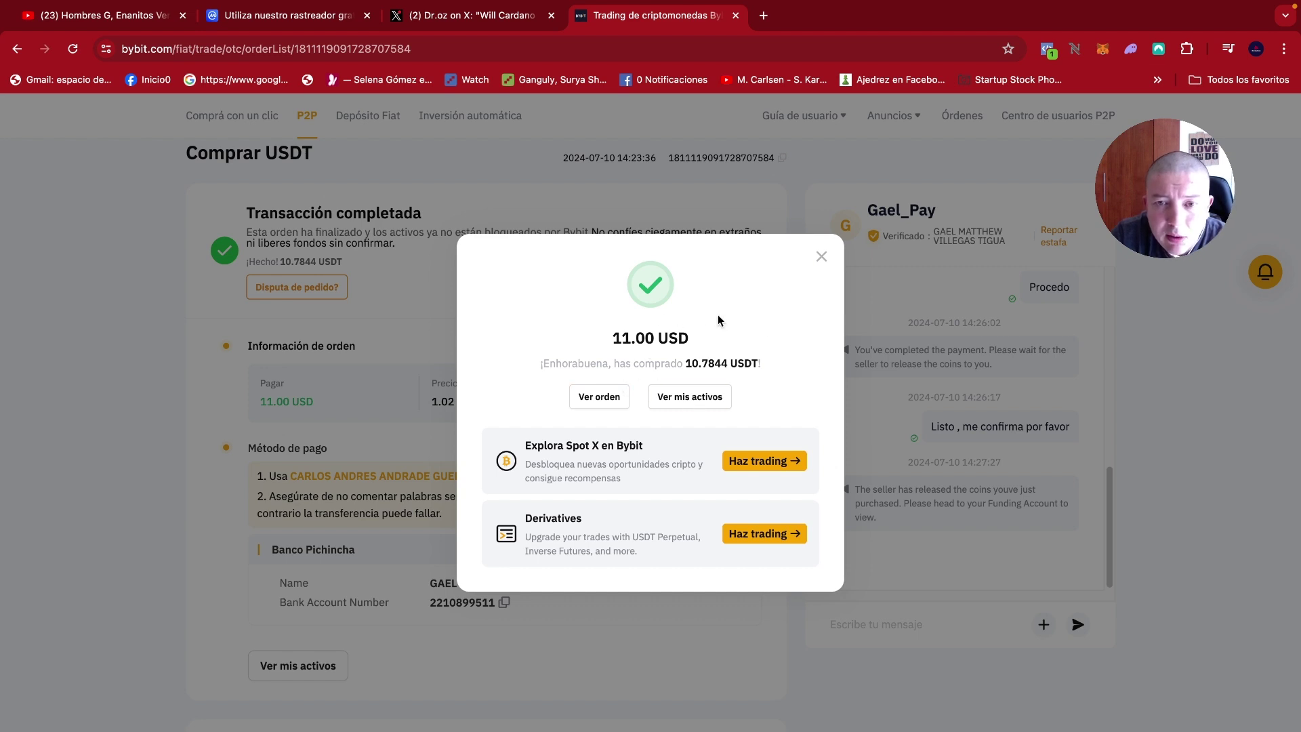
# View the purchased assets and check the funding account's total capital.
pyautogui.click(712, 404)
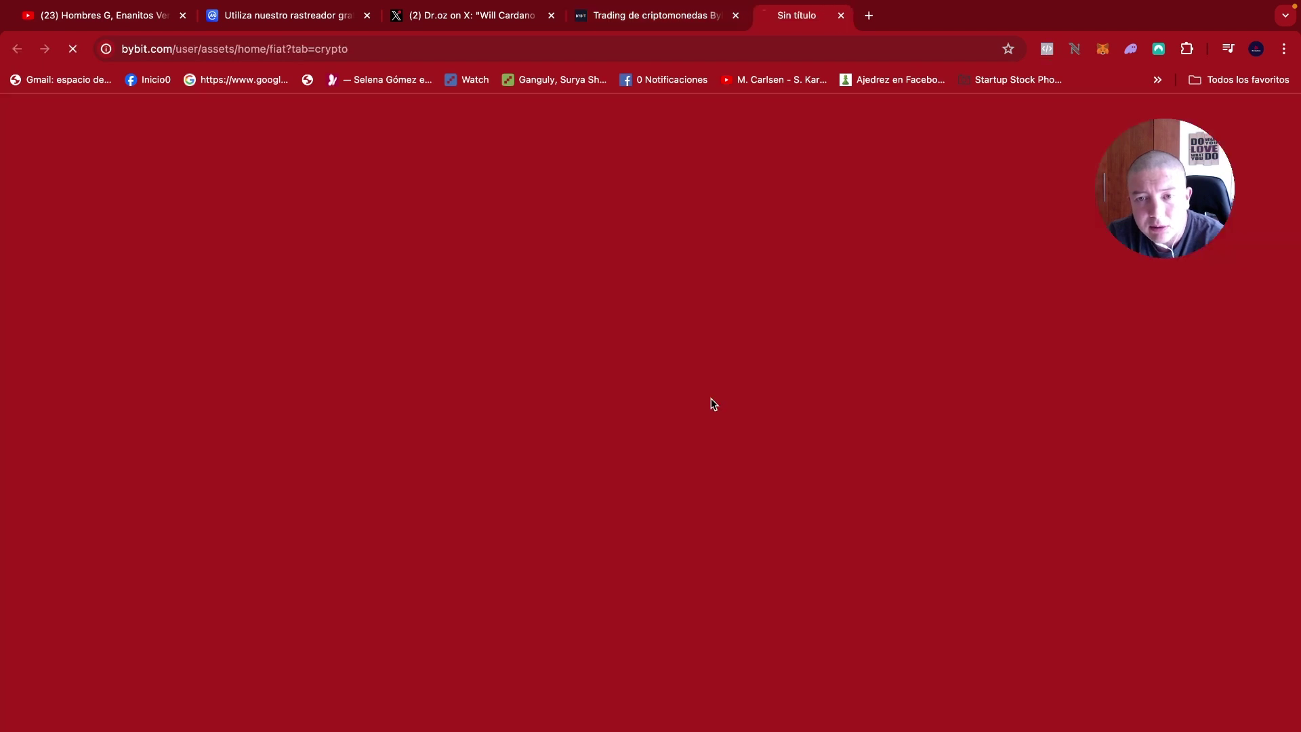
pyautogui.moveTo(194, 224); pyautogui.dragTo(245, 223)
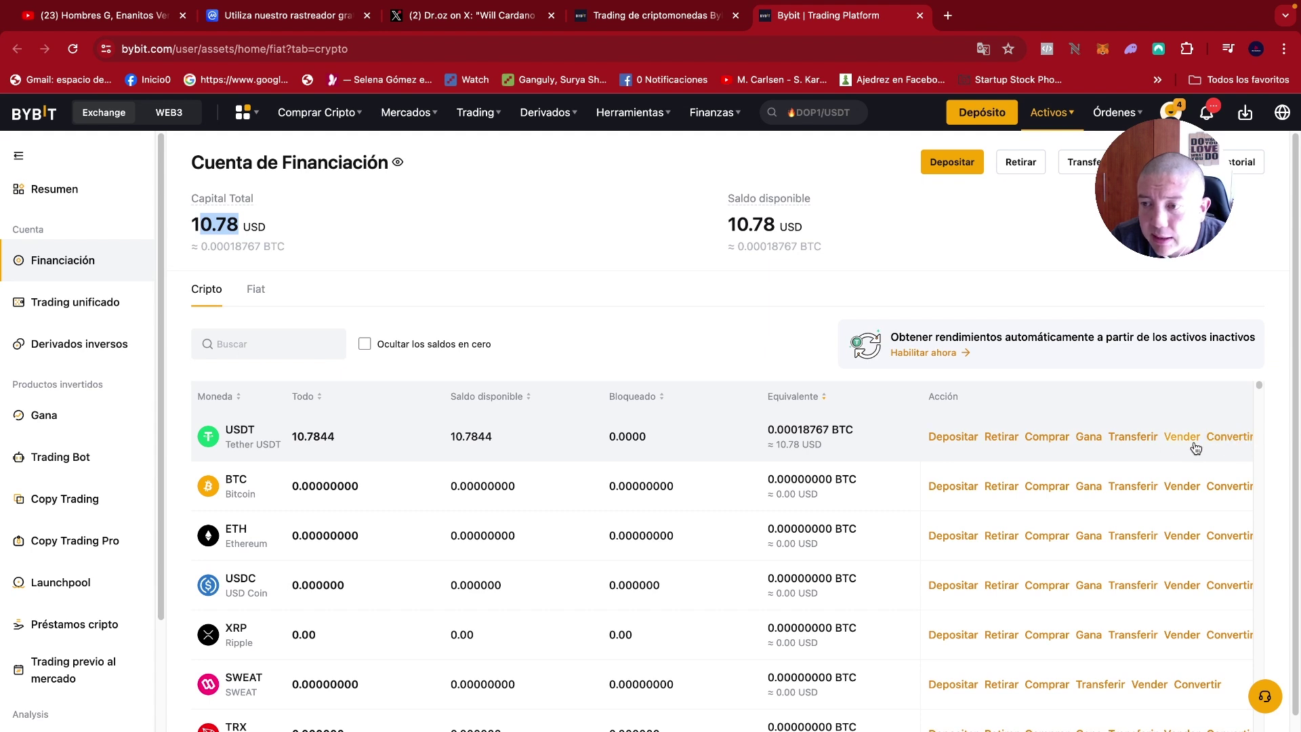
# Set up a conversion of the entire USDT balance of 10.7844 into BTC from the funding account.
pyautogui.click(1228, 439)
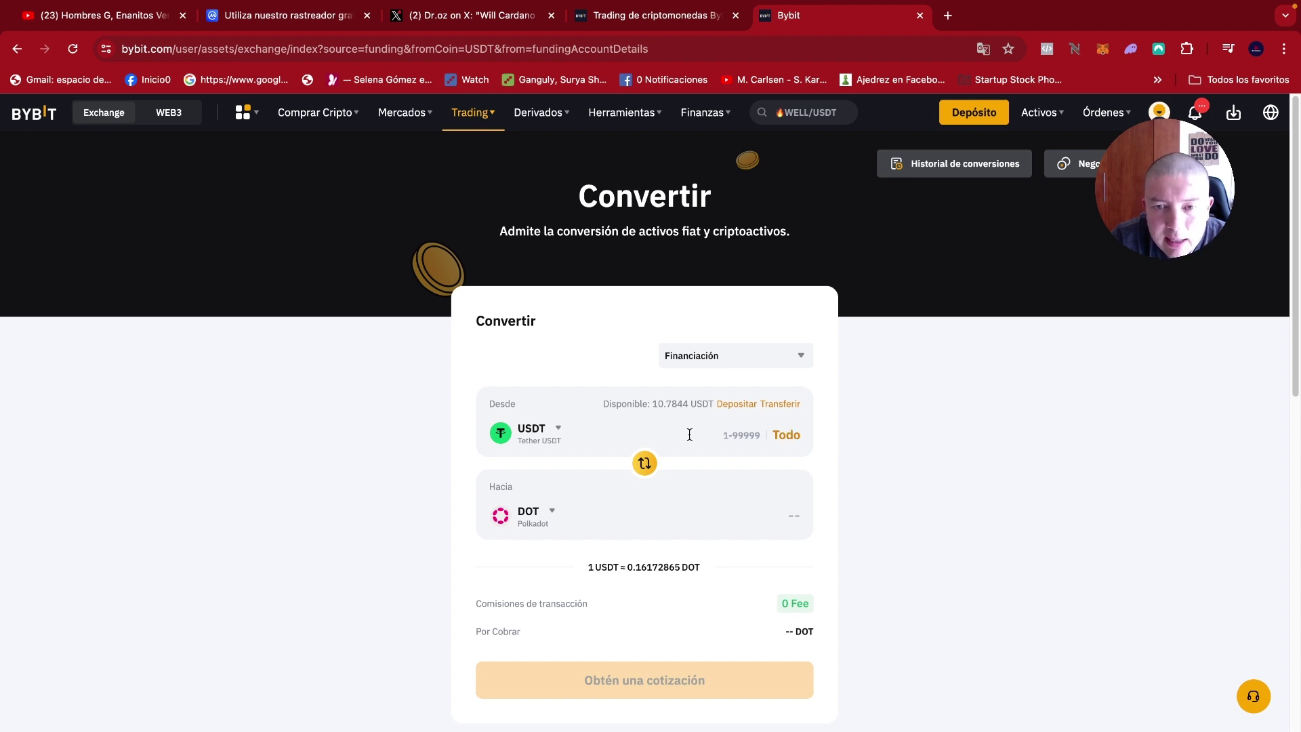
pyautogui.click(787, 435)
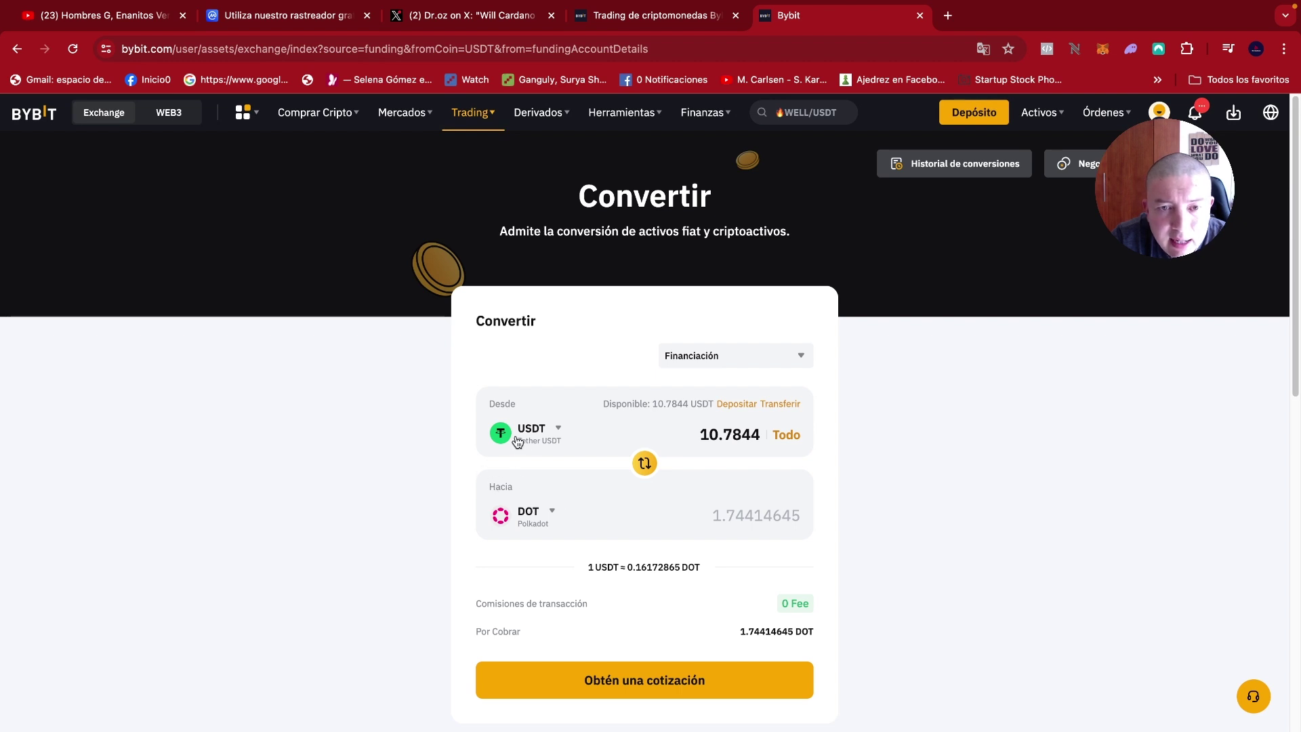
pyautogui.click(533, 514)
pyautogui.click(566, 565)
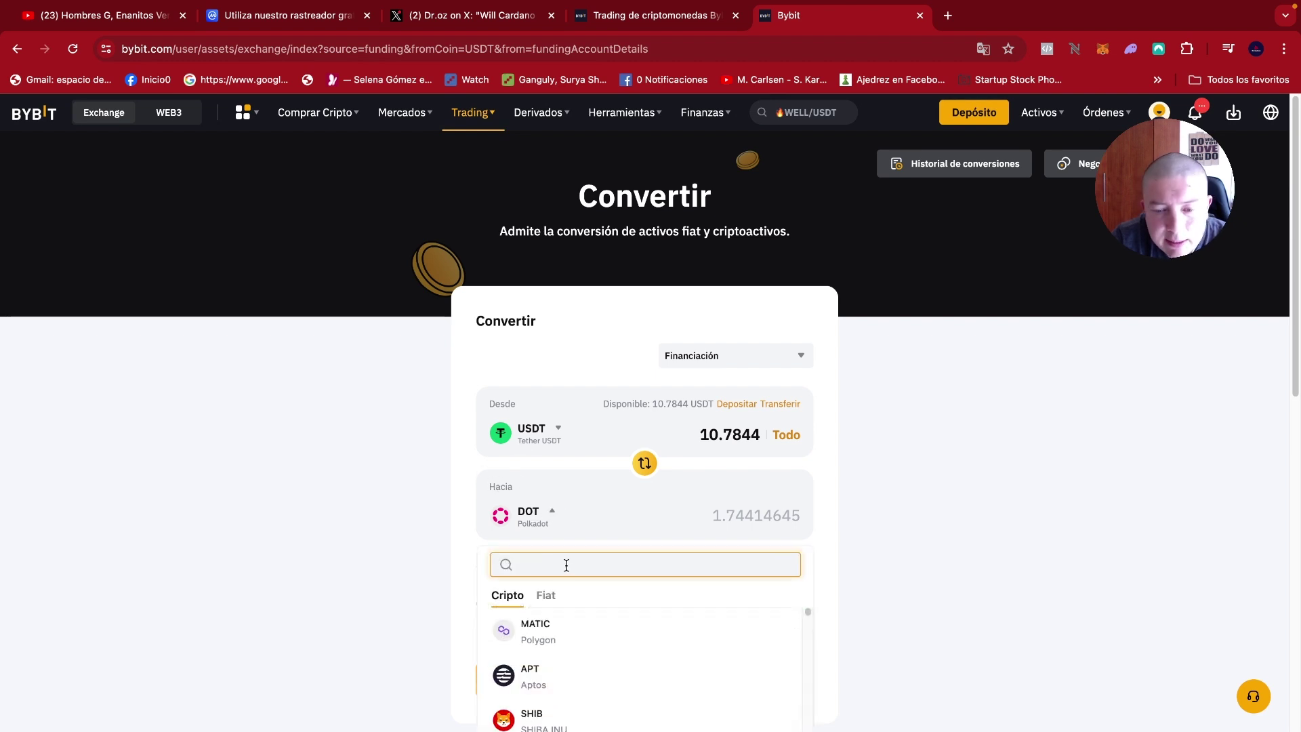
pyautogui.write('btc')
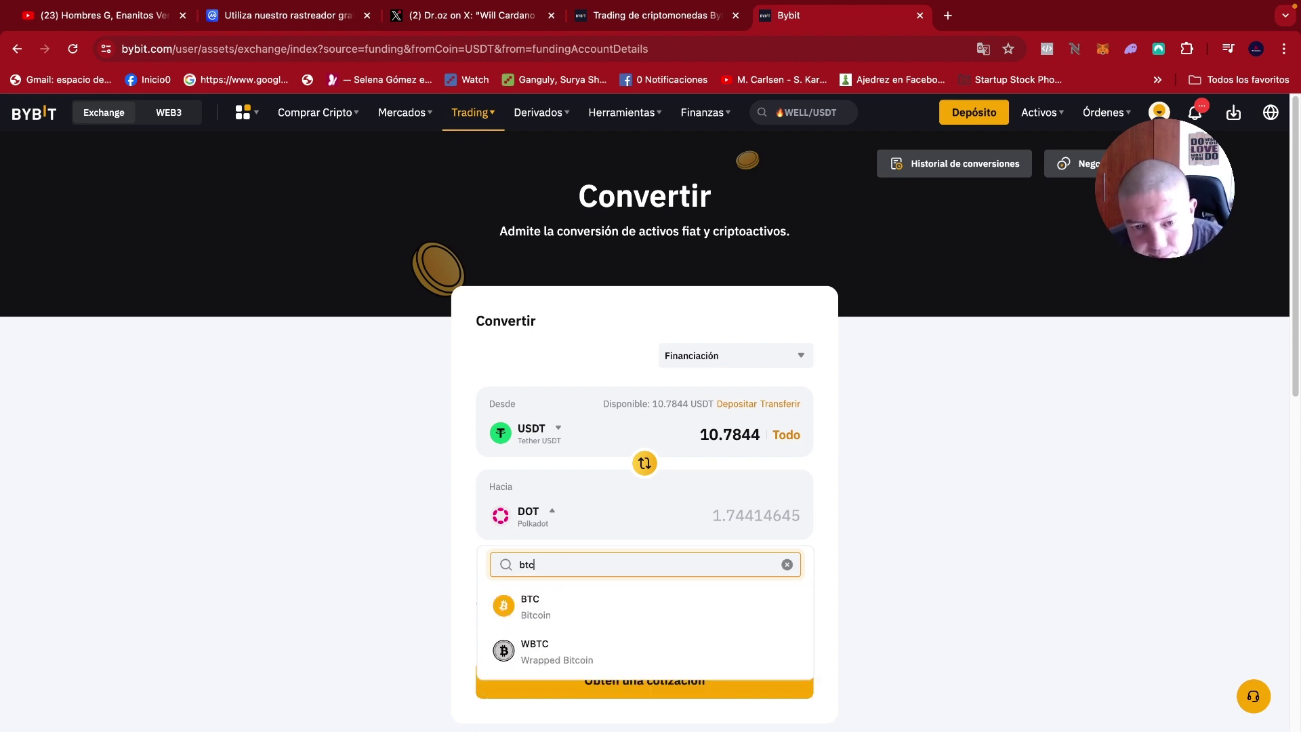
pyautogui.click(592, 607)
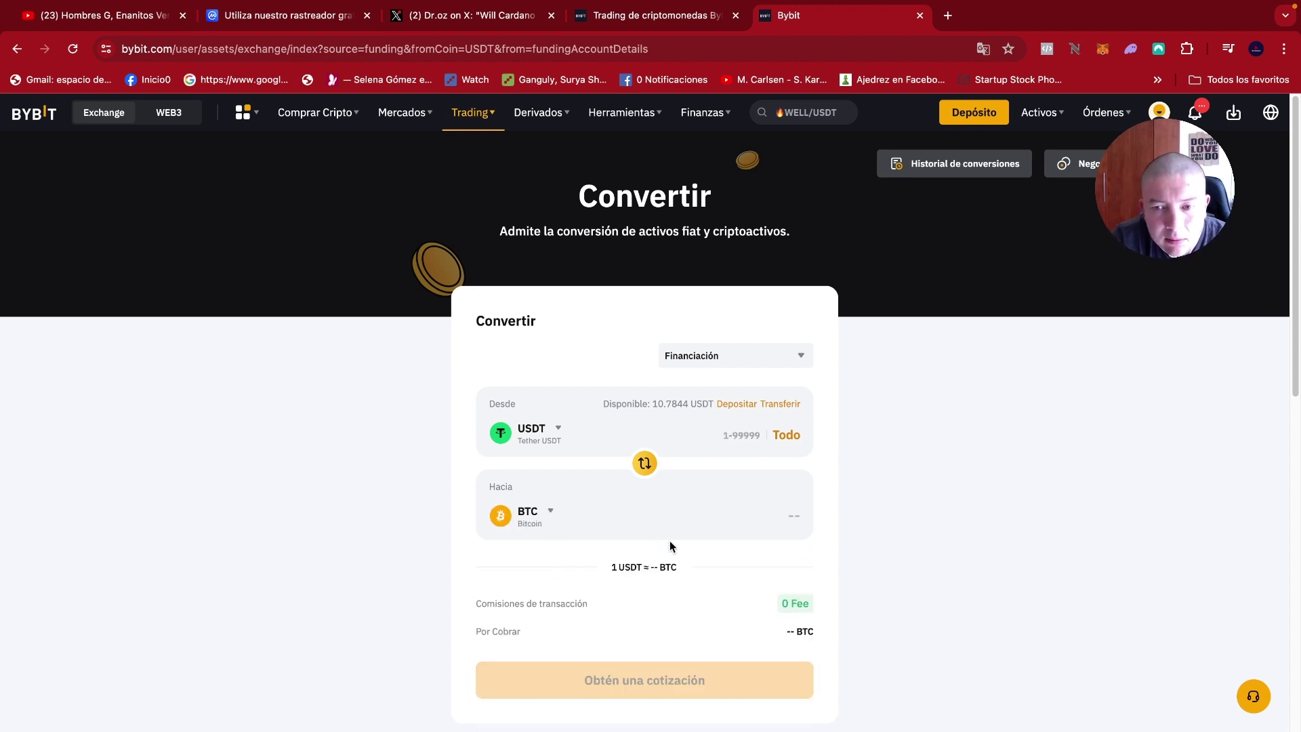
pyautogui.click(791, 437)
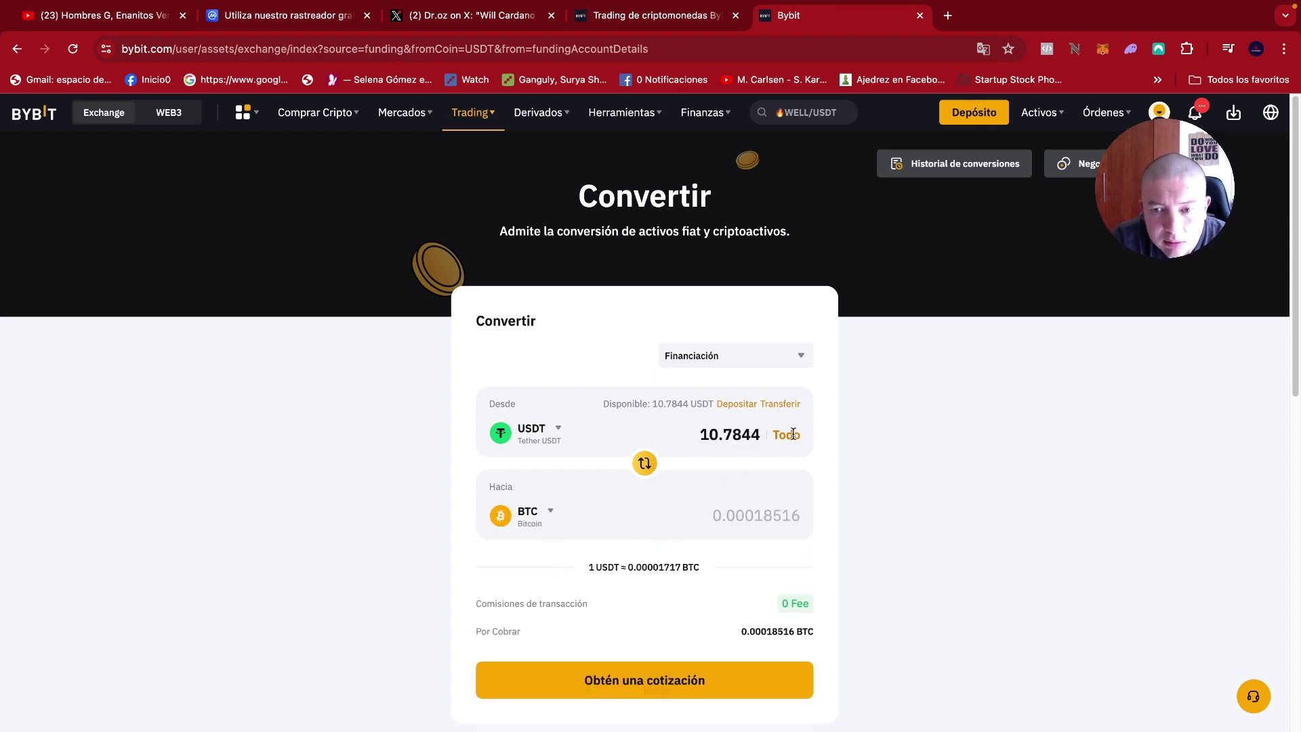
# Get a quote for the USDT to BTC conversion, check its exchange rate and confirm the transaction.
pyautogui.scroll(-2, 819, 535)
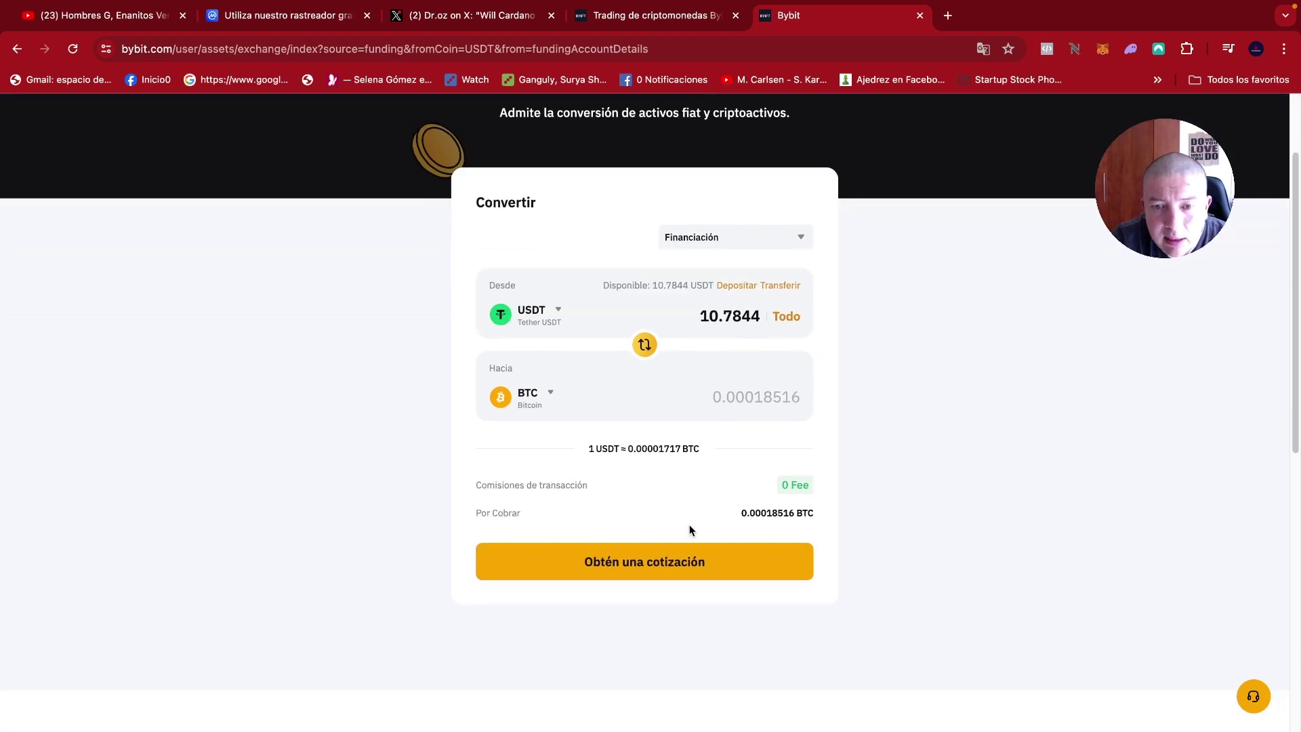
pyautogui.click(766, 552)
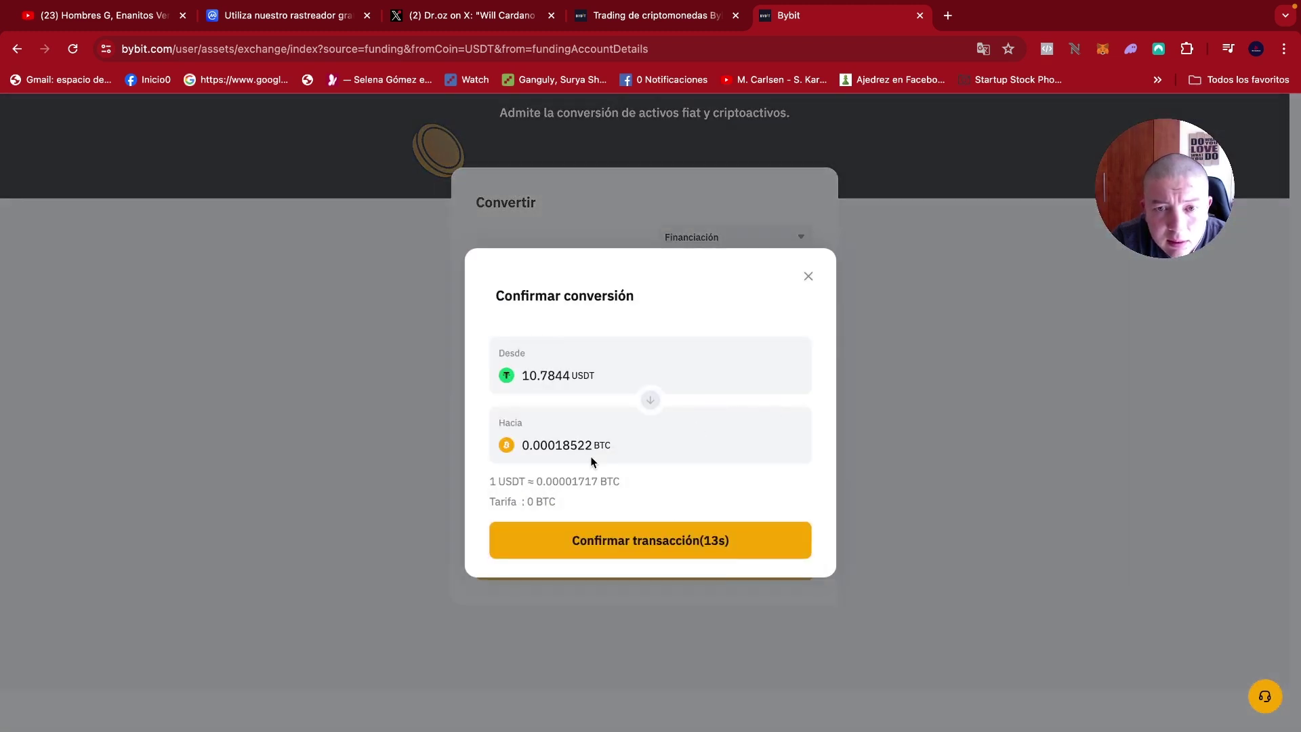
pyautogui.moveTo(535, 481); pyautogui.dragTo(620, 481)
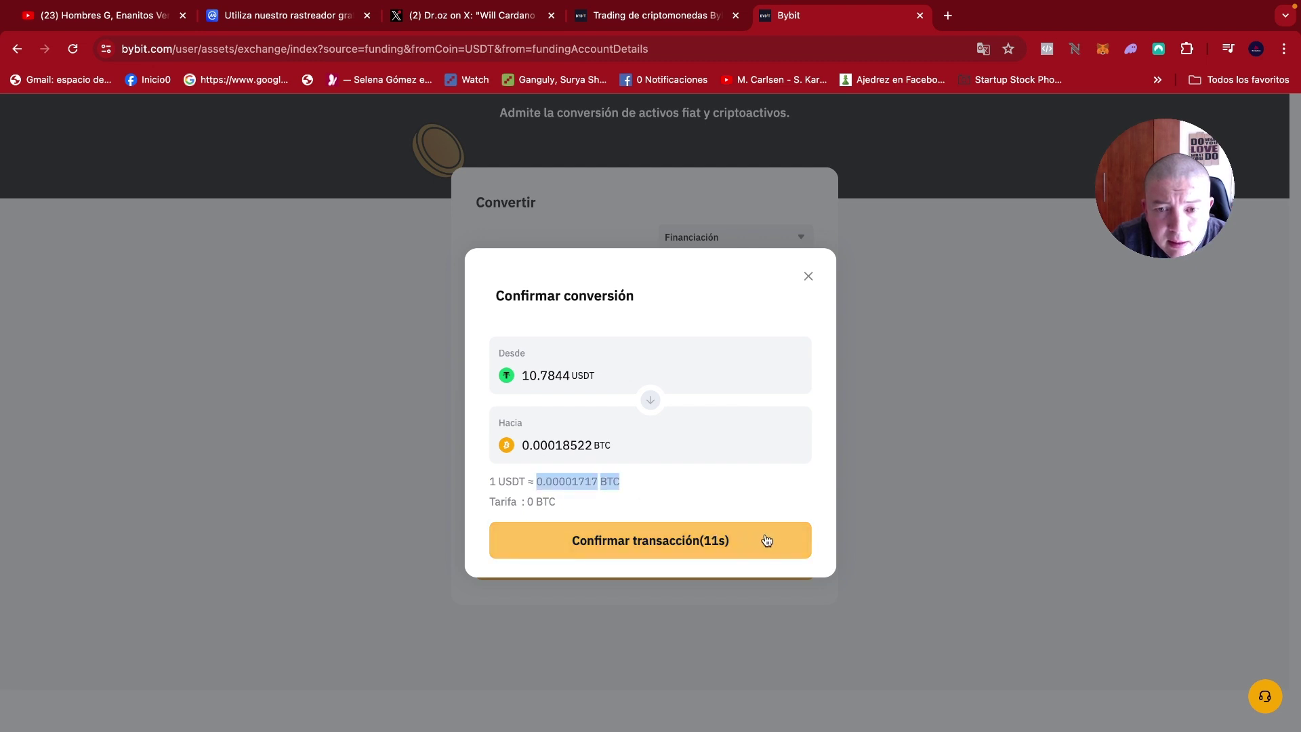
pyautogui.click(729, 527)
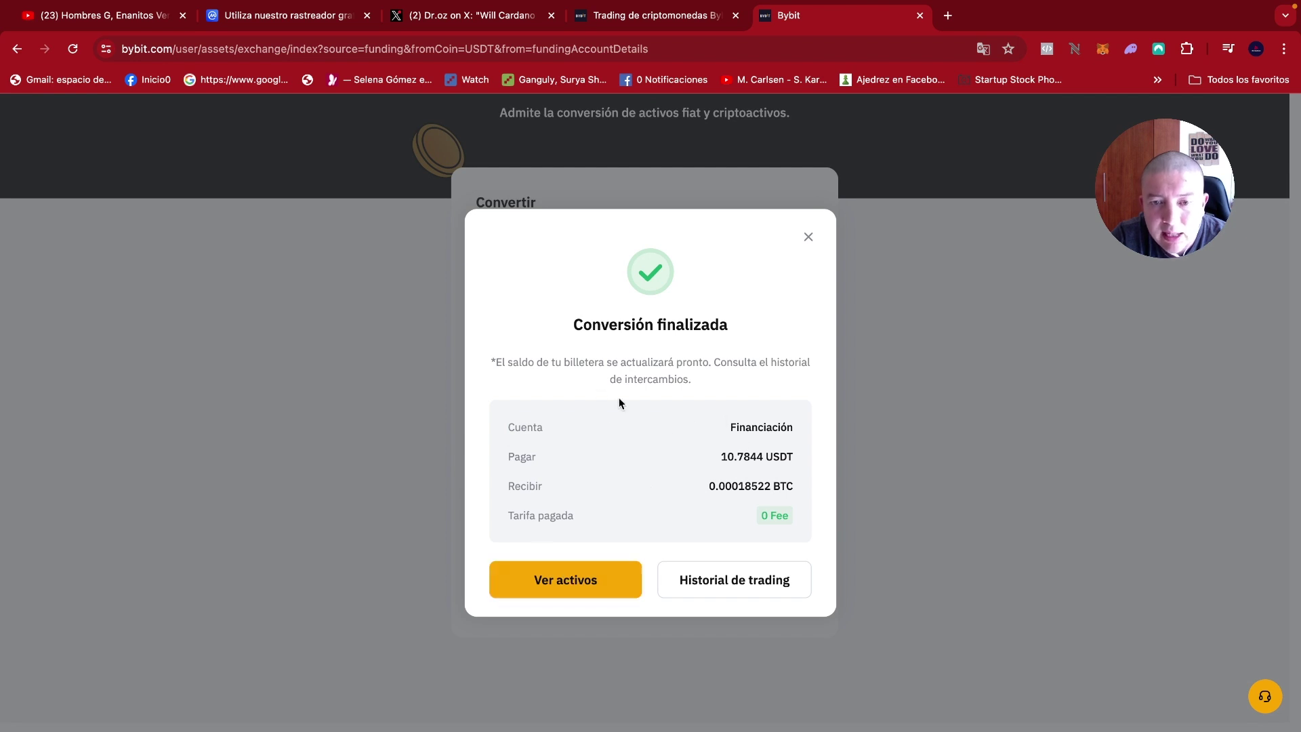
# View the assets and check the USD equivalent of the BTC balance in the funding account.
pyautogui.click(596, 581)
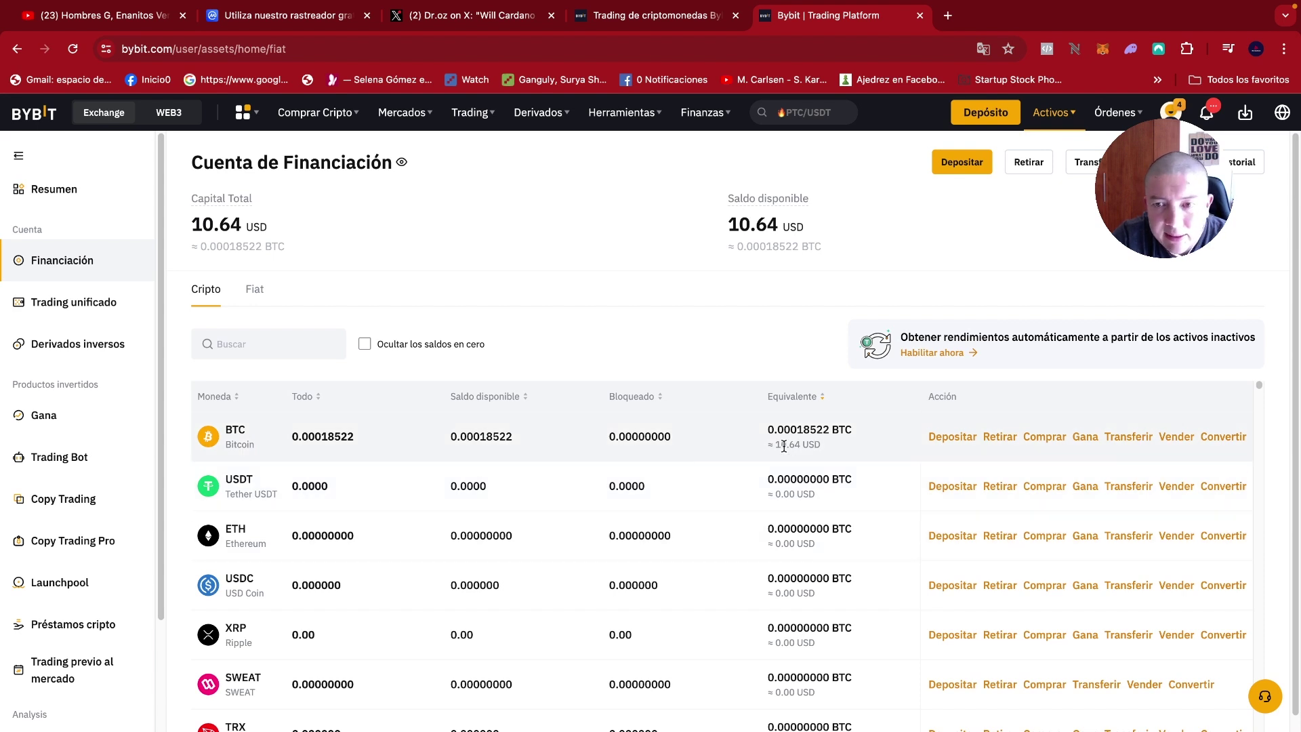
pyautogui.moveTo(781, 444); pyautogui.dragTo(810, 444)
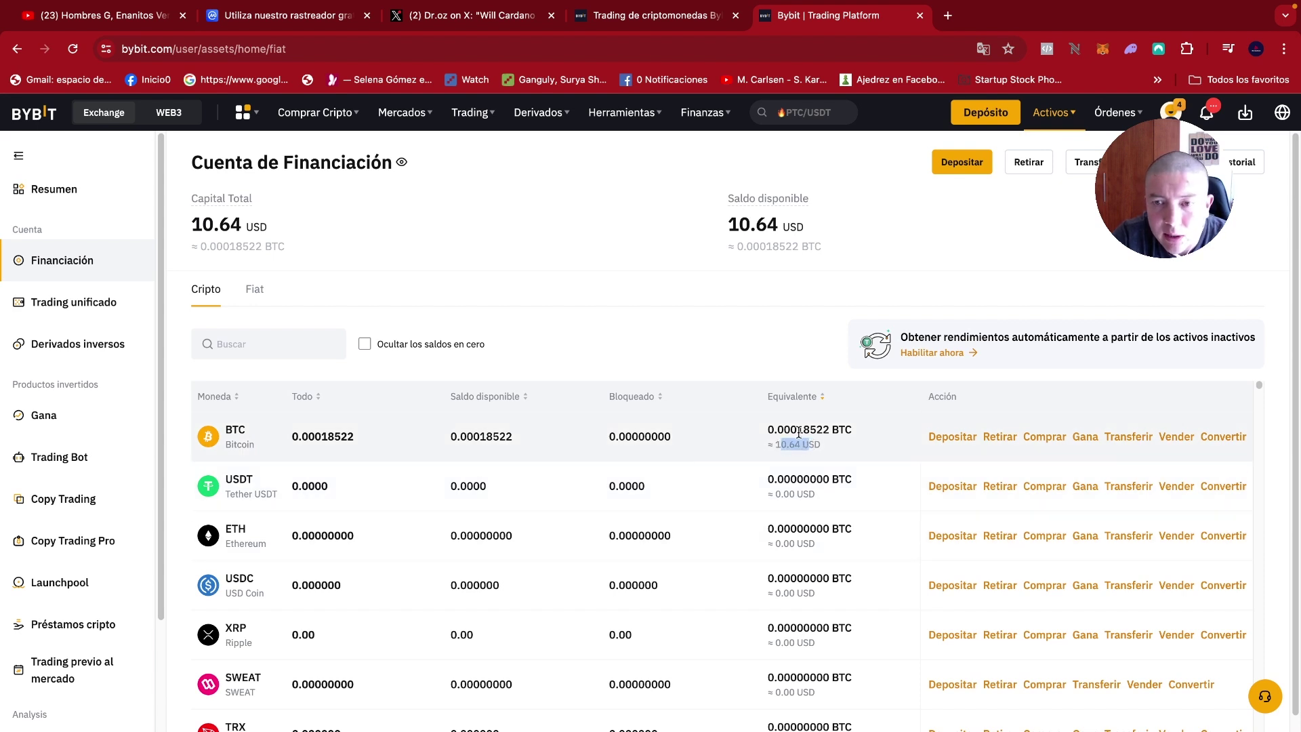
pyautogui.scroll(-2, 380, 477)
pyautogui.scroll(2, 430, 477)
pyautogui.scroll(-2, 474, 494)
pyautogui.scroll(2, 604, 433)
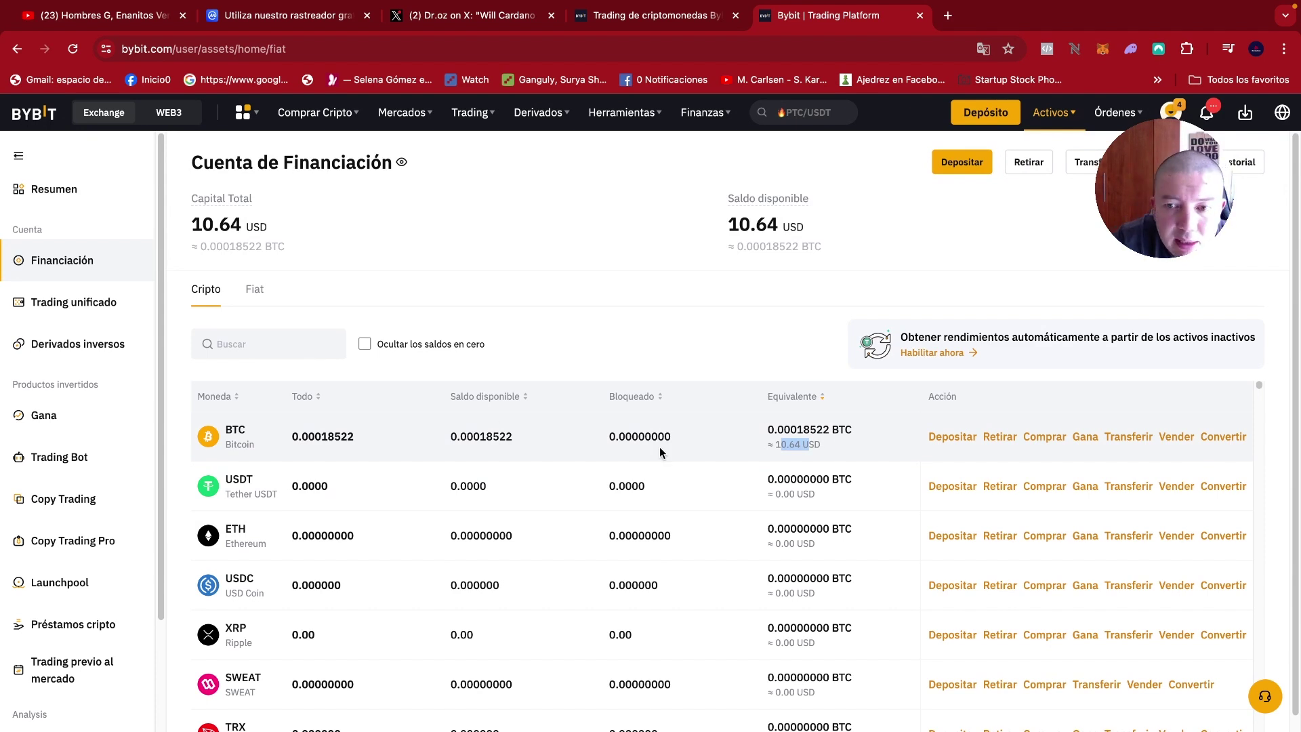
pyautogui.scroll(-2, 535, 408)
pyautogui.scroll(2, 534, 408)
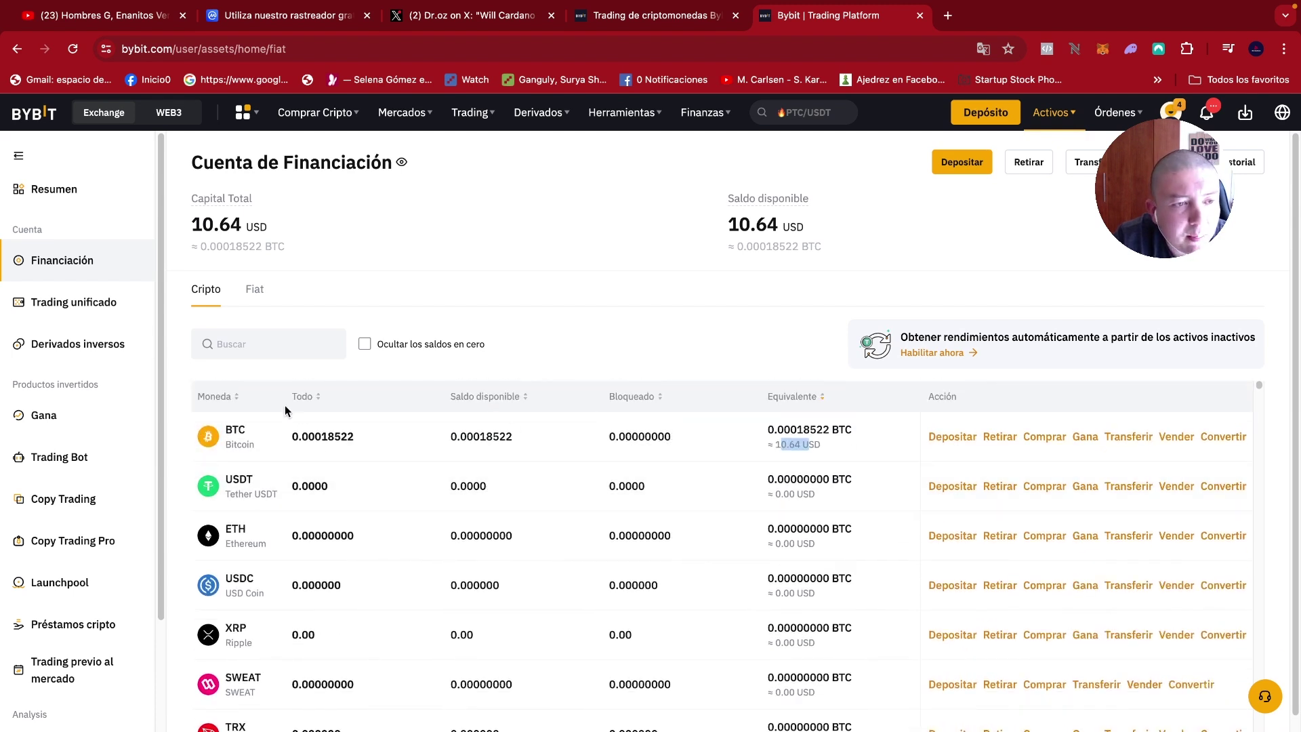
pyautogui.scroll(-3, 525, 490)
pyautogui.scroll(3, 621, 441)
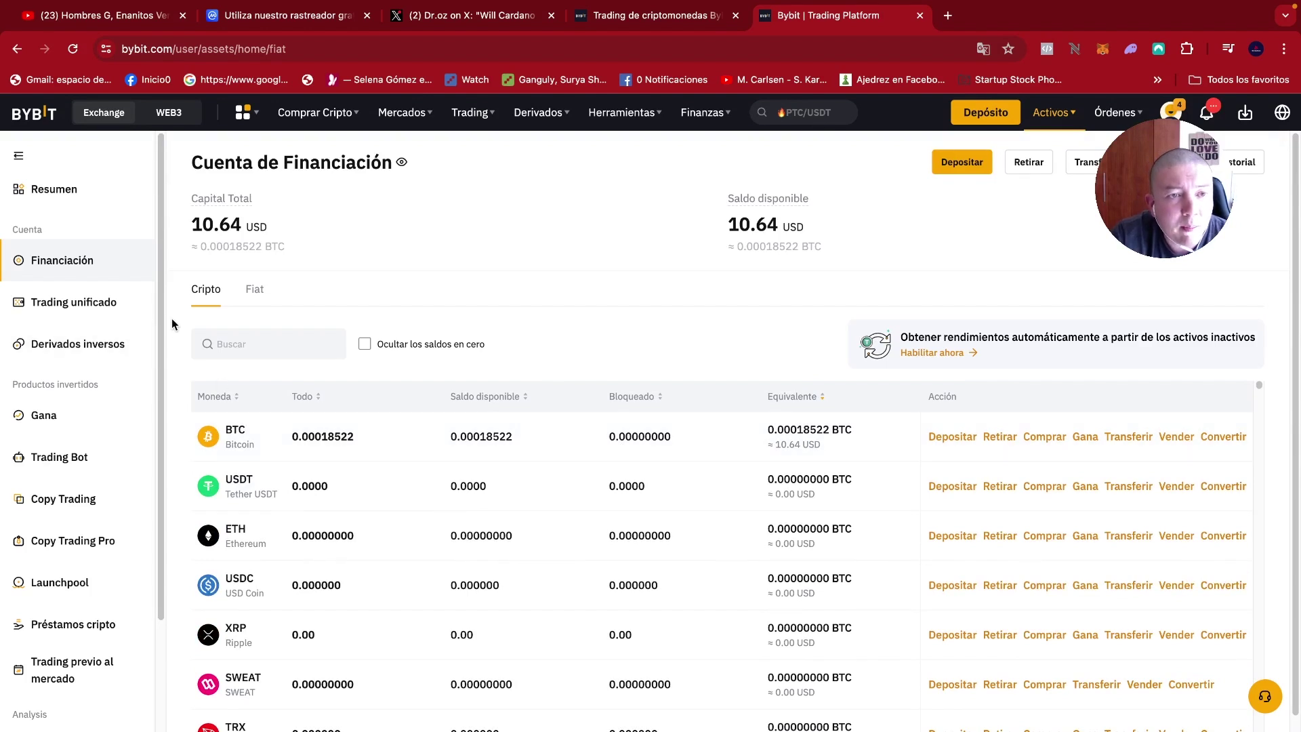
pyautogui.moveTo(160, 317); pyautogui.dragTo(164, 469)
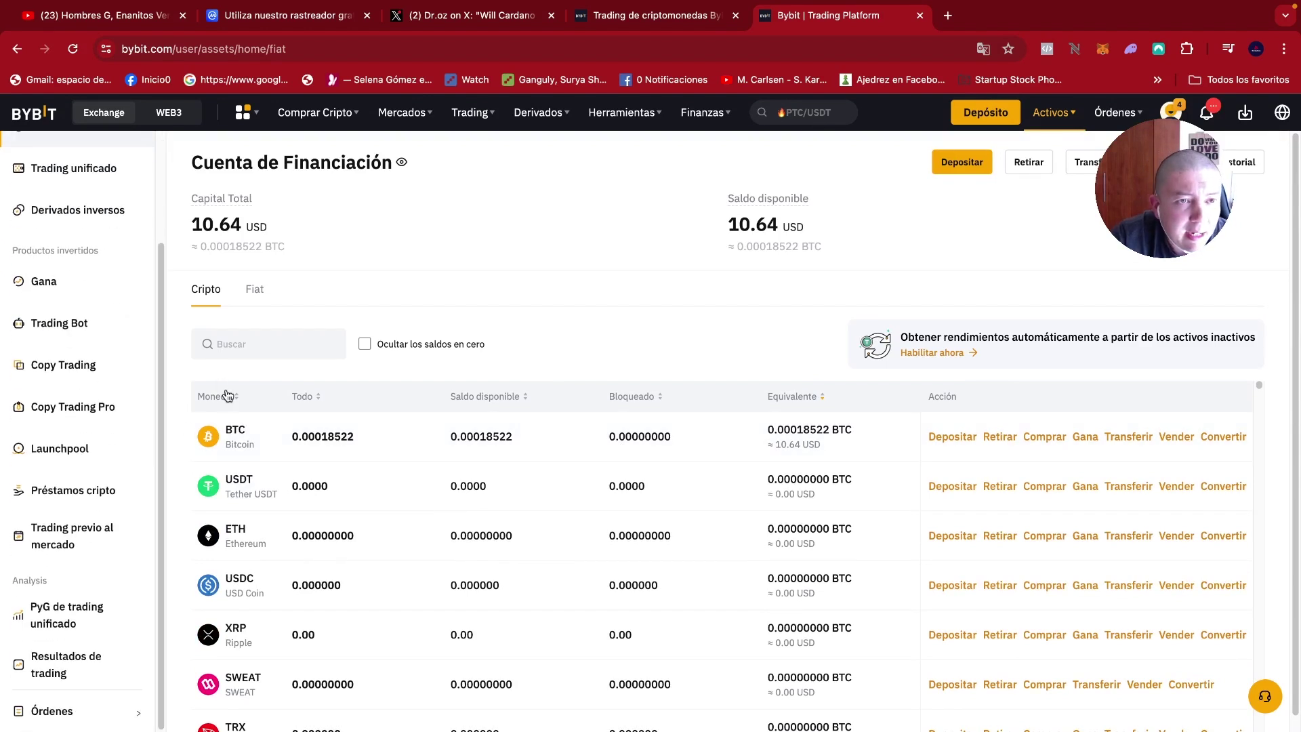
pyautogui.click(329, 351)
pyautogui.click(305, 366)
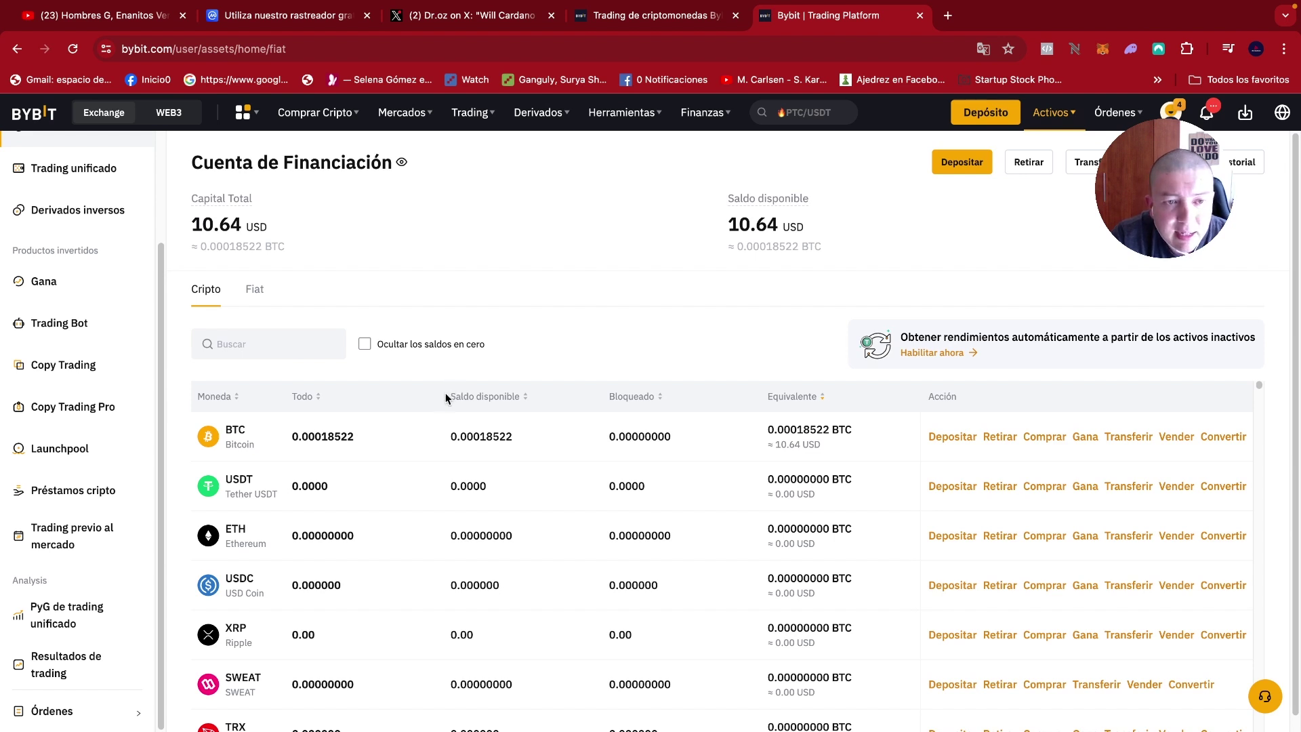
pyautogui.moveTo(164, 364); pyautogui.dragTo(173, 271)
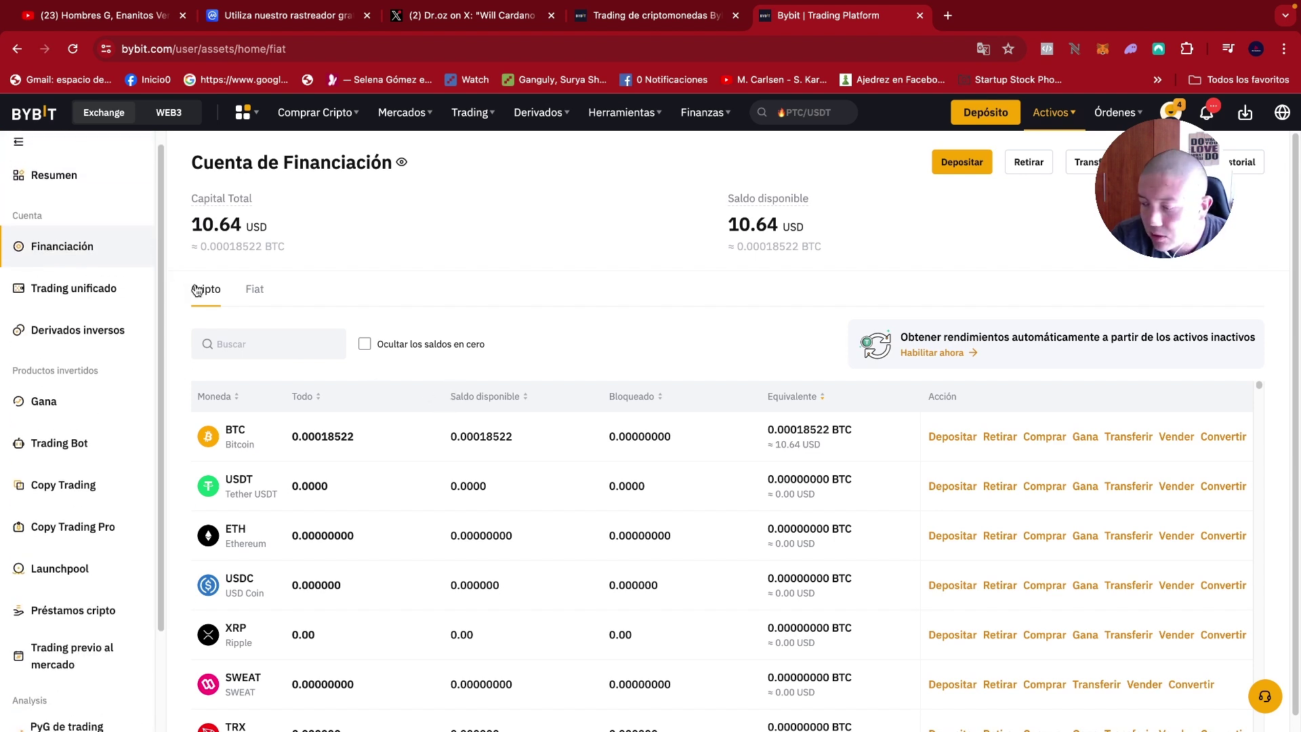